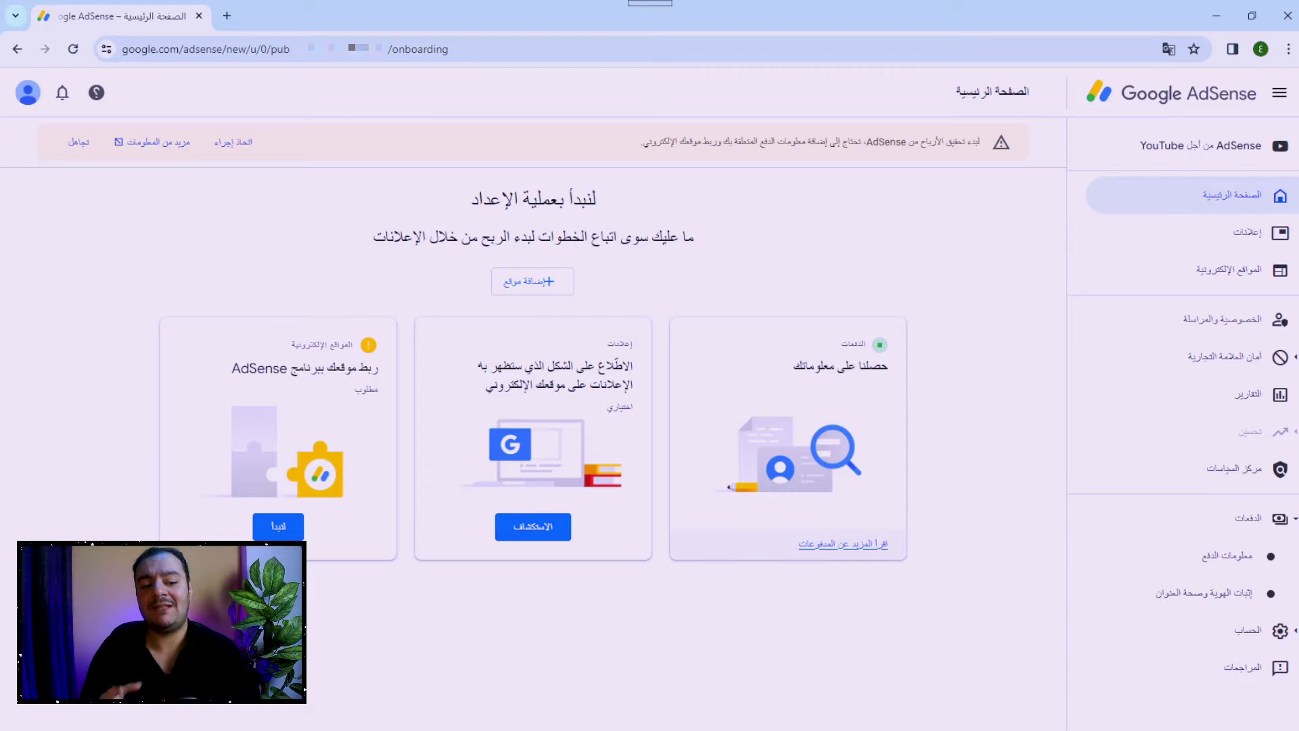
# Open Payments info and view the 'How you get paid' card showing US$92.61 and no payment method.
pyautogui.click(1234, 553)
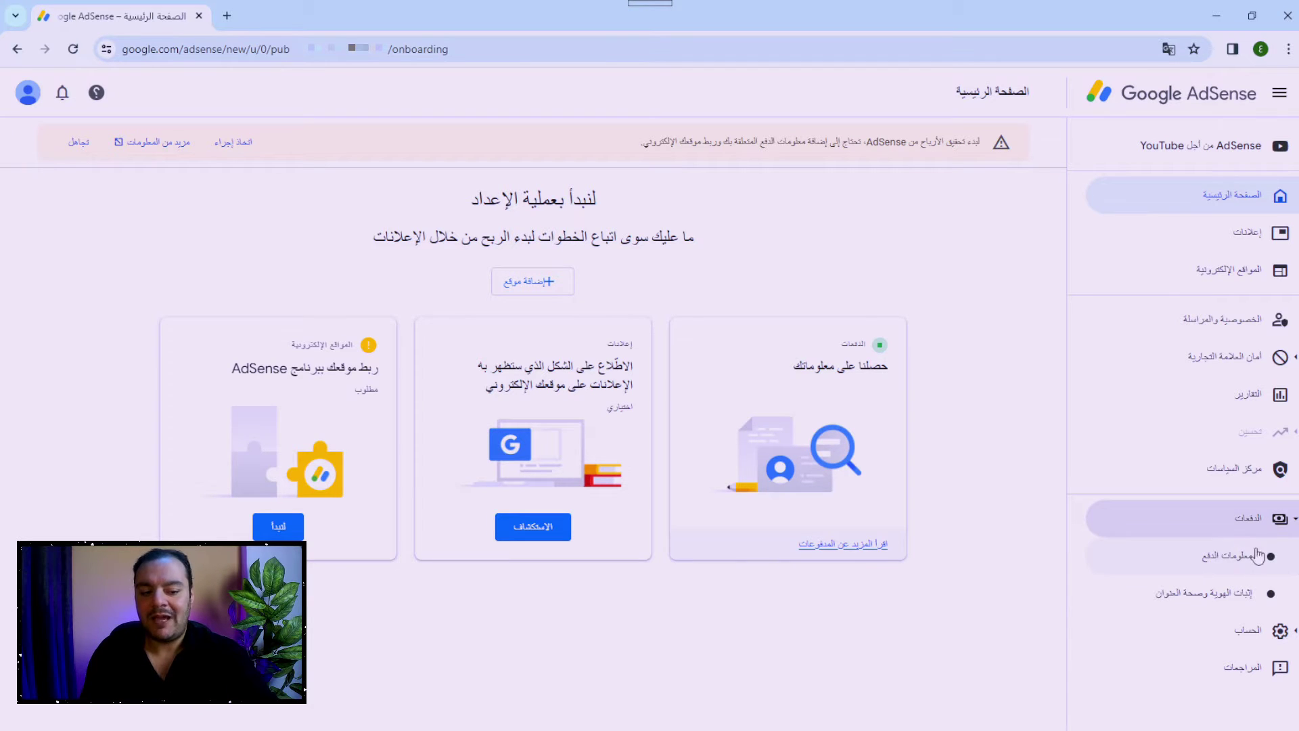
pyautogui.click(1257, 555)
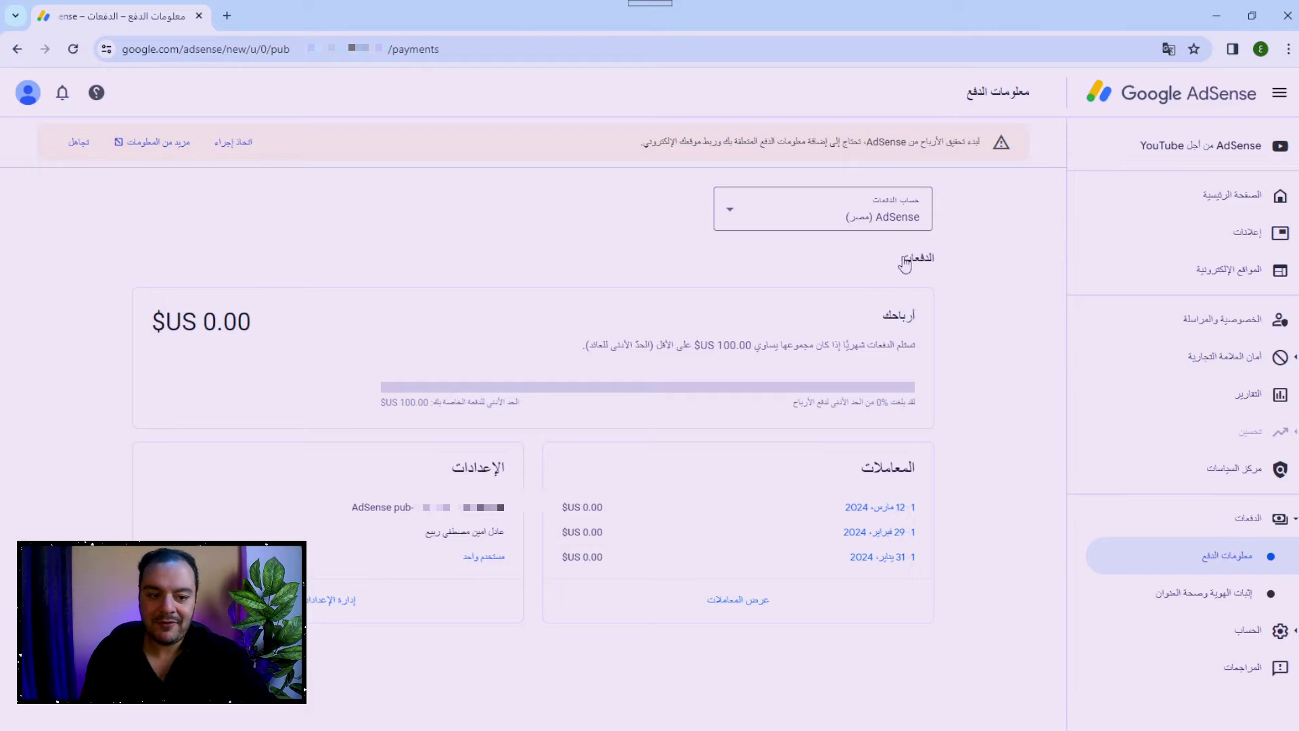
pyautogui.scroll(-2, 904, 264)
pyautogui.moveTo(512, 361); pyautogui.dragTo(293, 399)
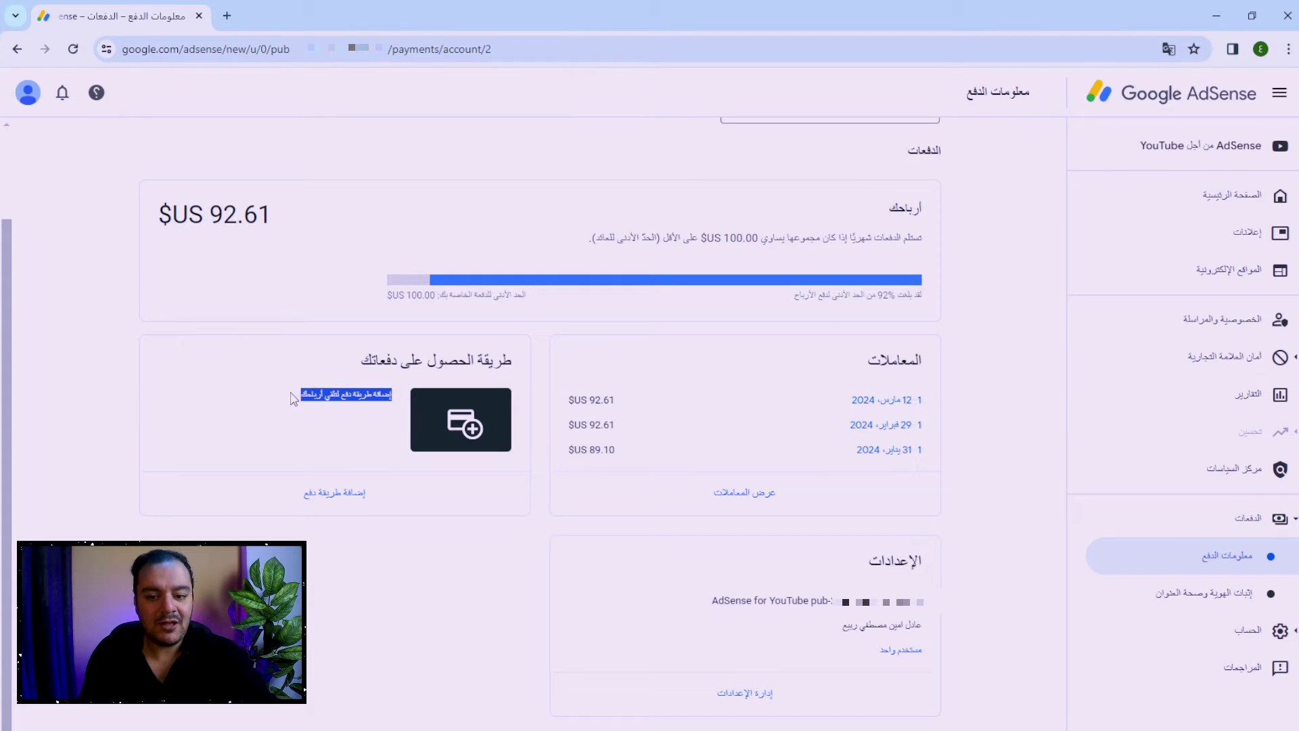
pyautogui.click(271, 345)
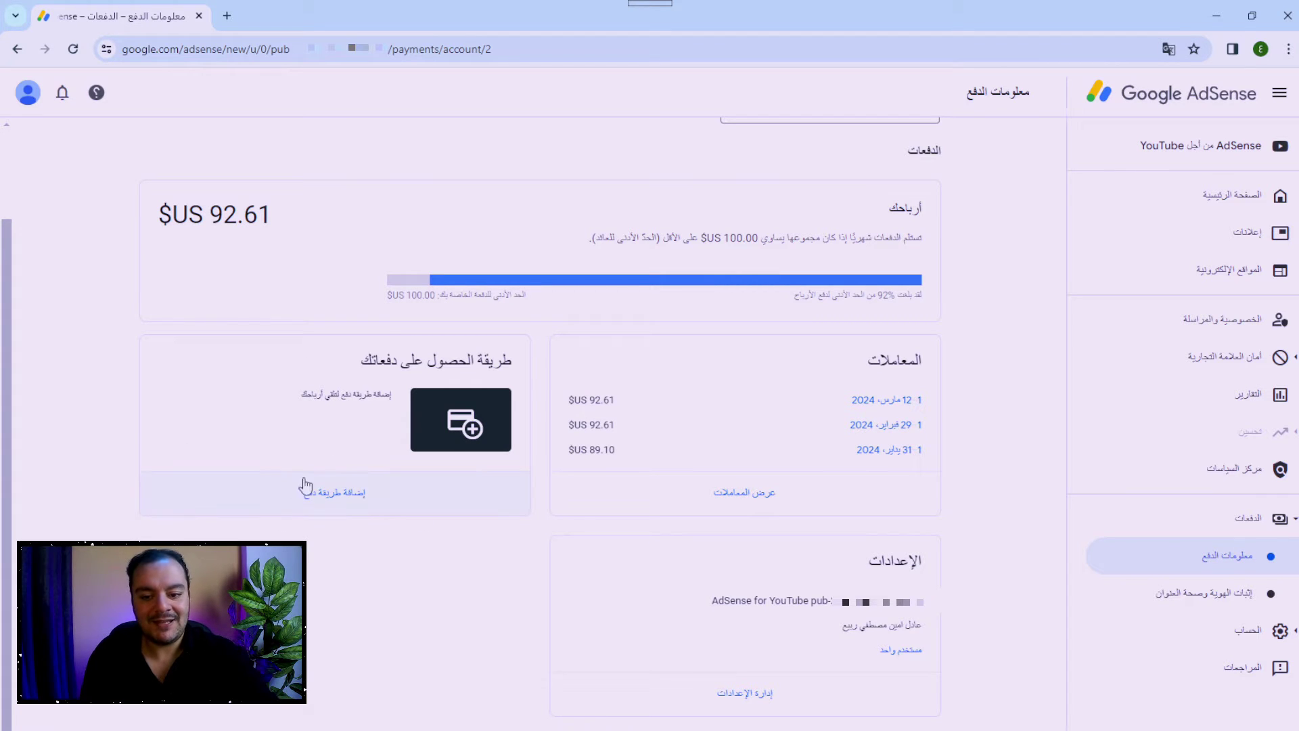
# Start adding a payment method, compare the cheque option, and settle on new wire-transfer details.
pyautogui.click(327, 501)
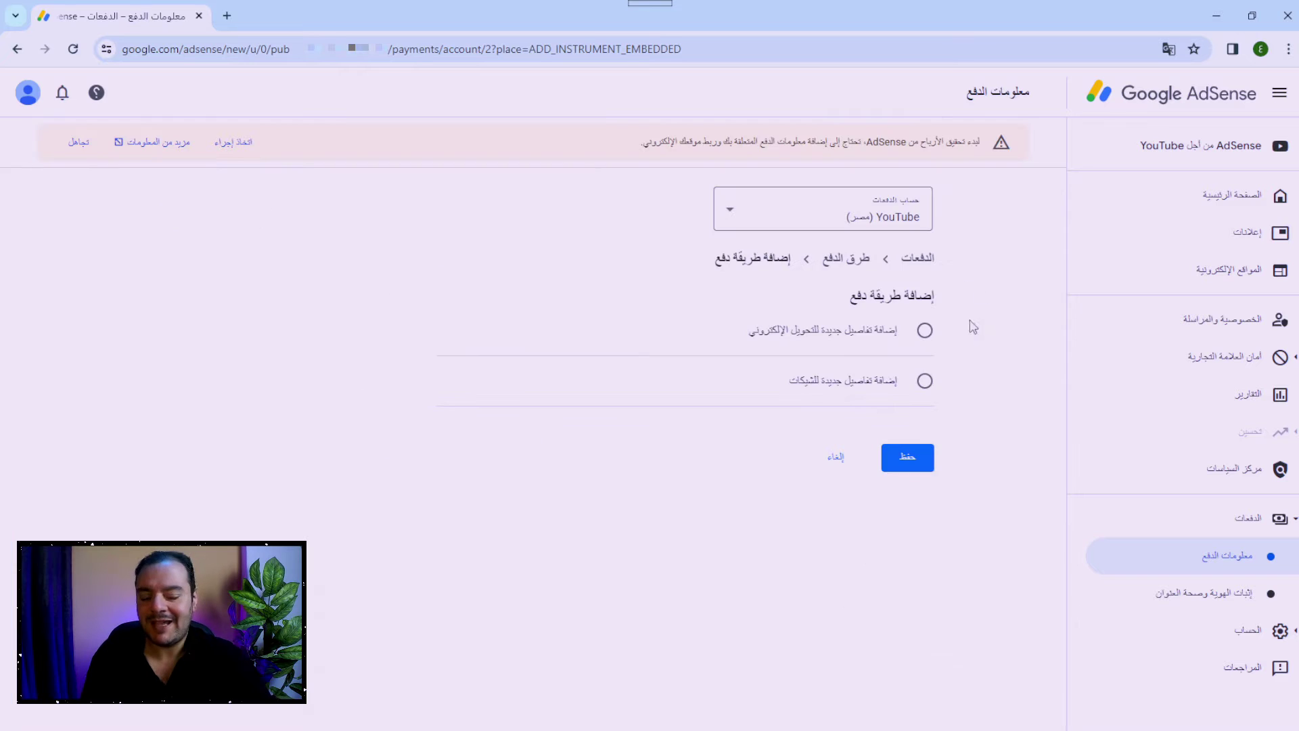
pyautogui.moveTo(944, 306); pyautogui.dragTo(849, 298)
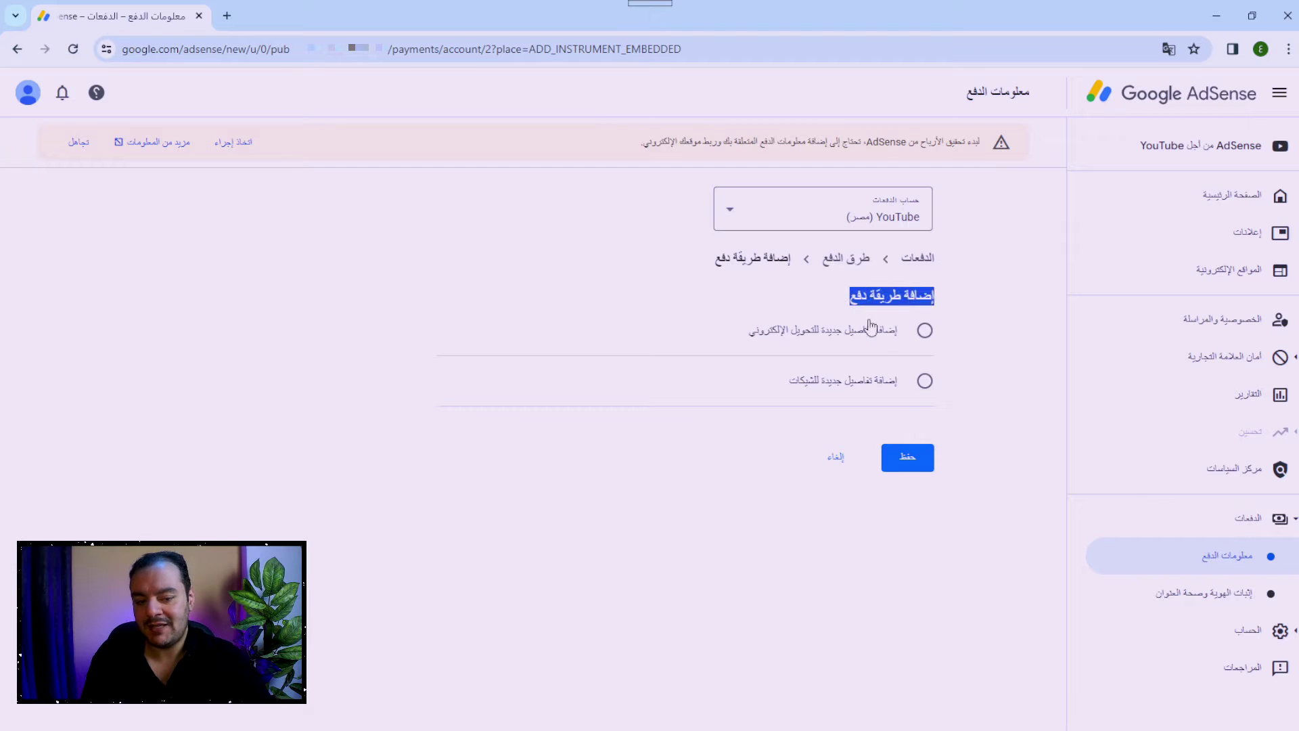
pyautogui.click(873, 337)
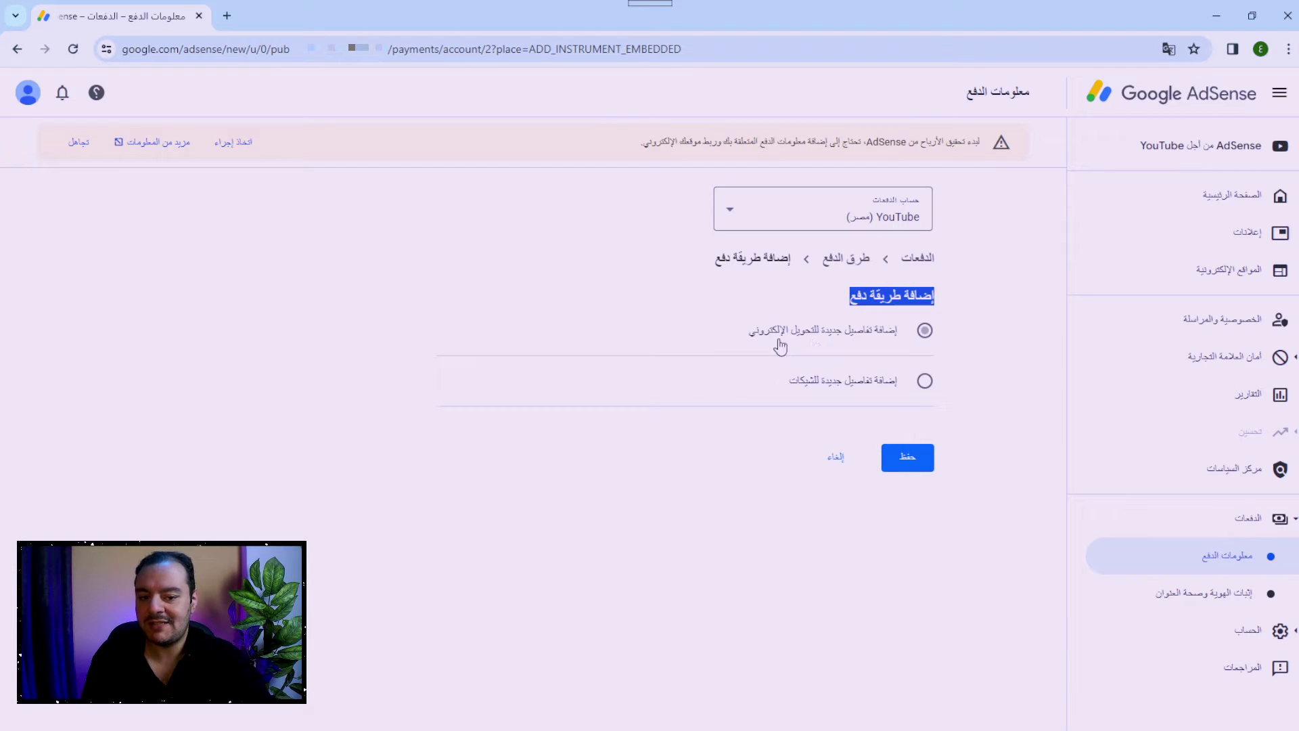
pyautogui.click(863, 390)
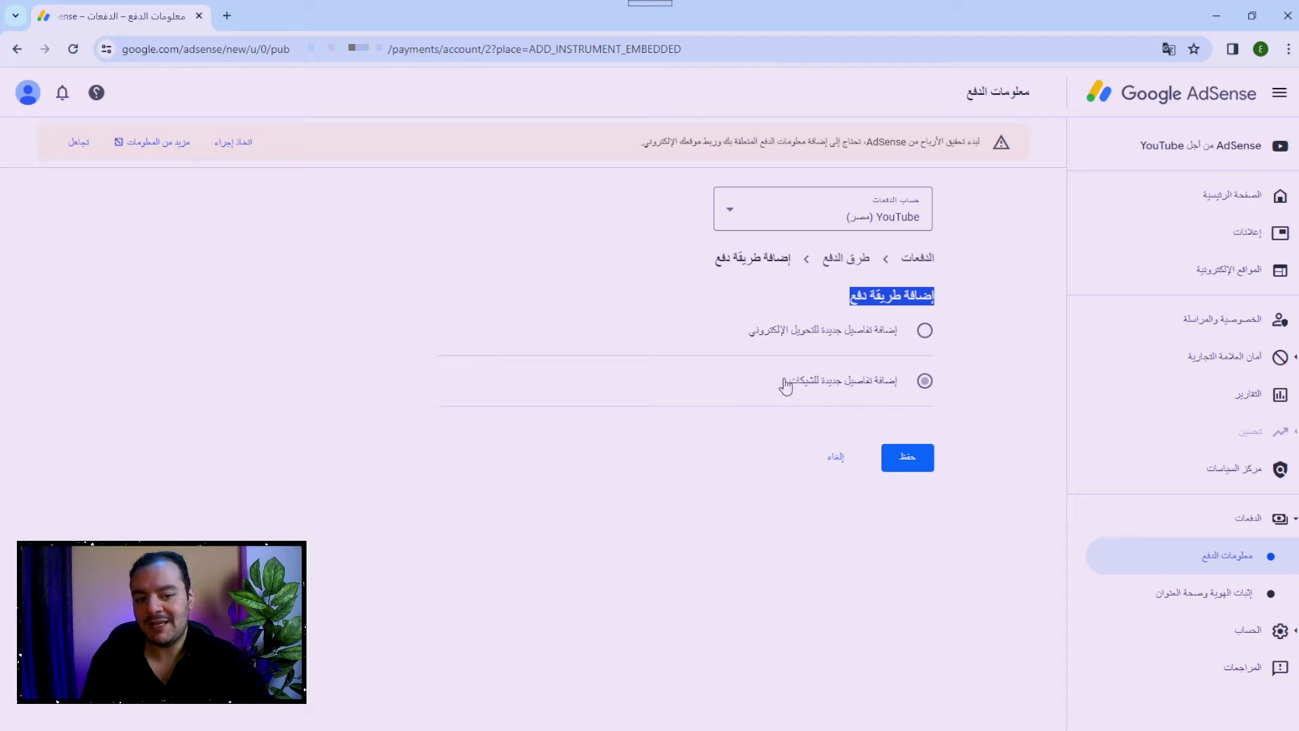
pyautogui.click(820, 337)
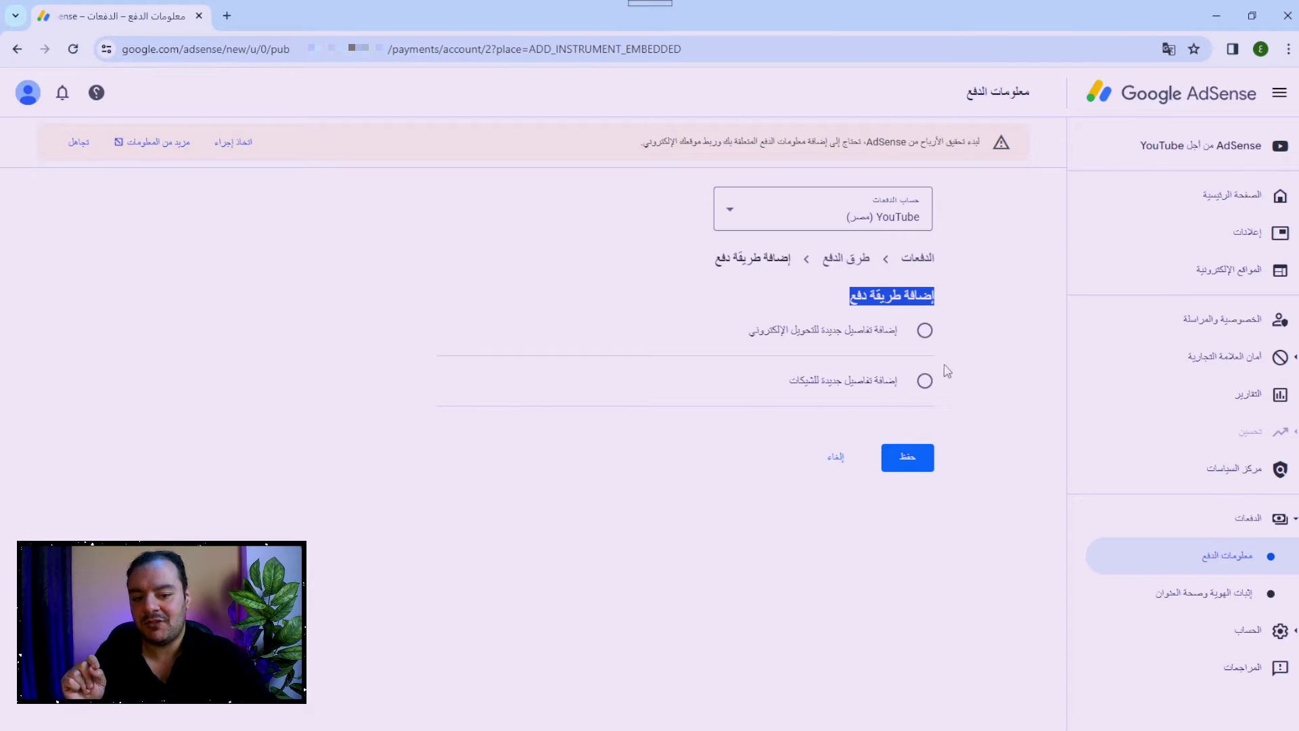
pyautogui.click(814, 392)
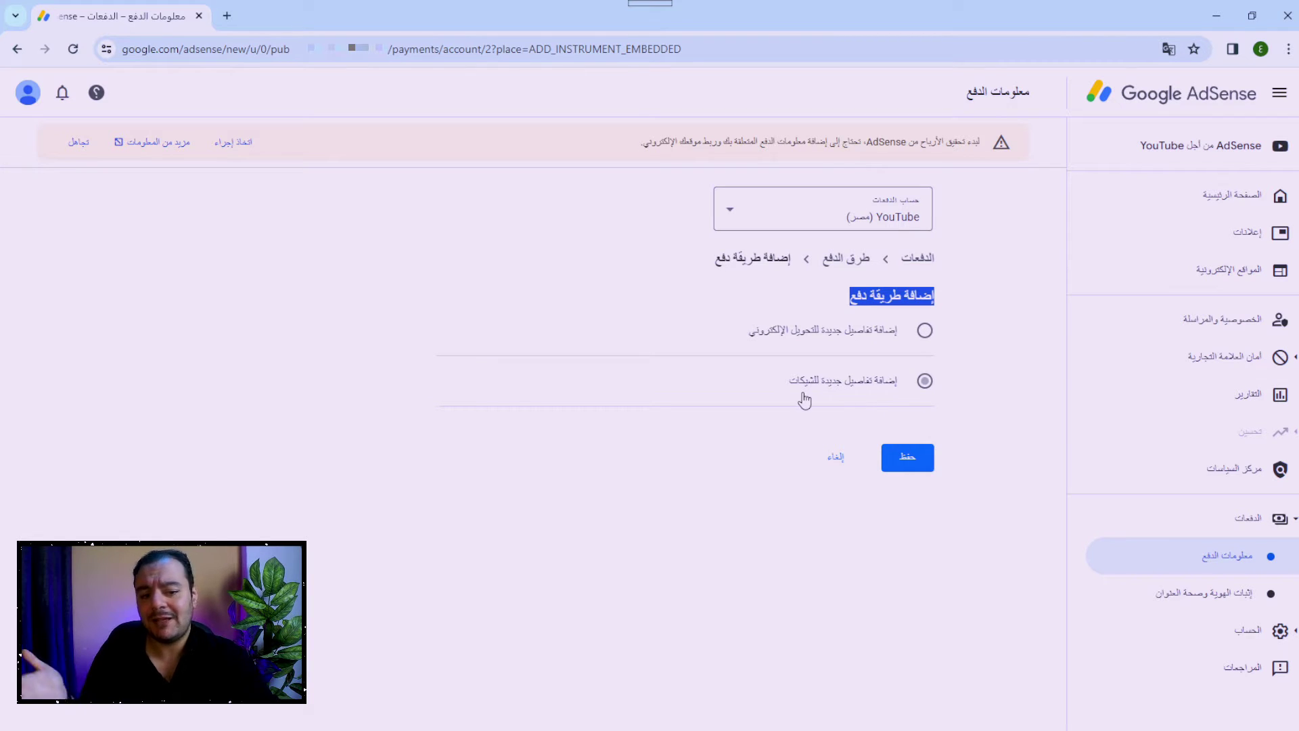
pyautogui.click(846, 353)
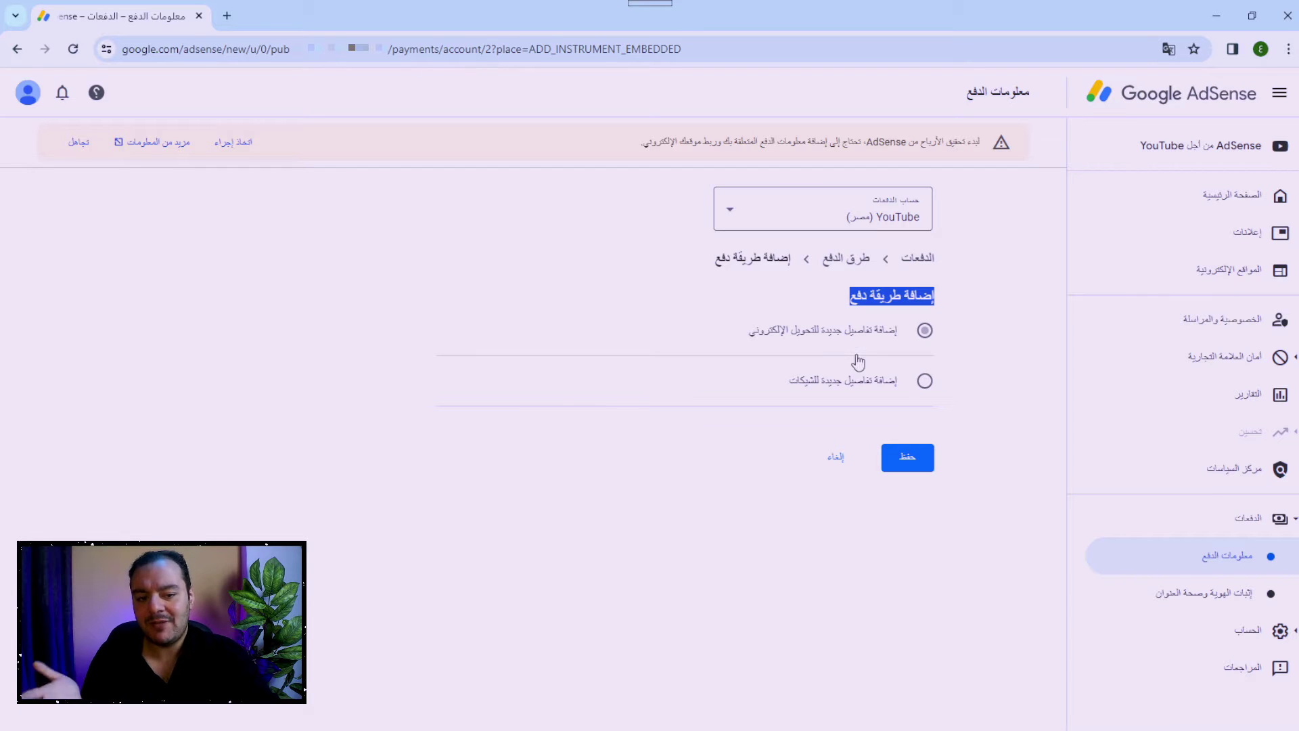
pyautogui.click(913, 376)
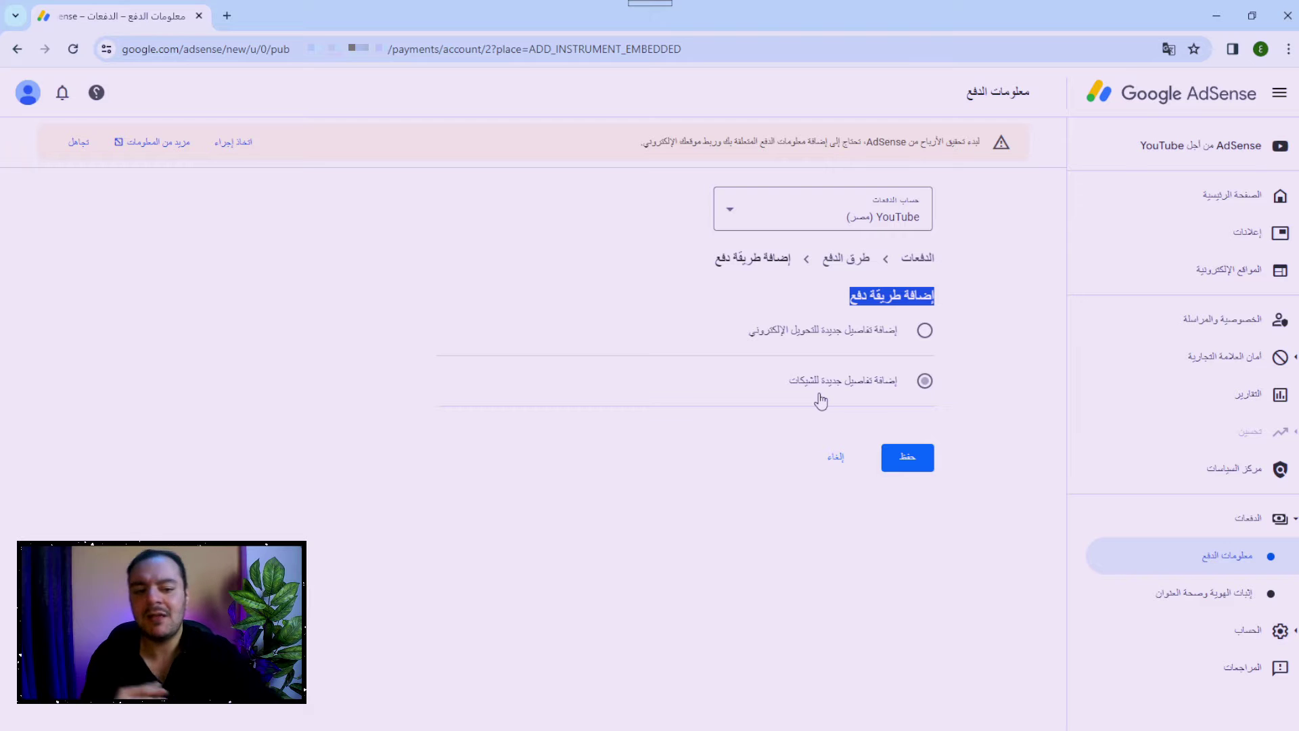
pyautogui.click(880, 347)
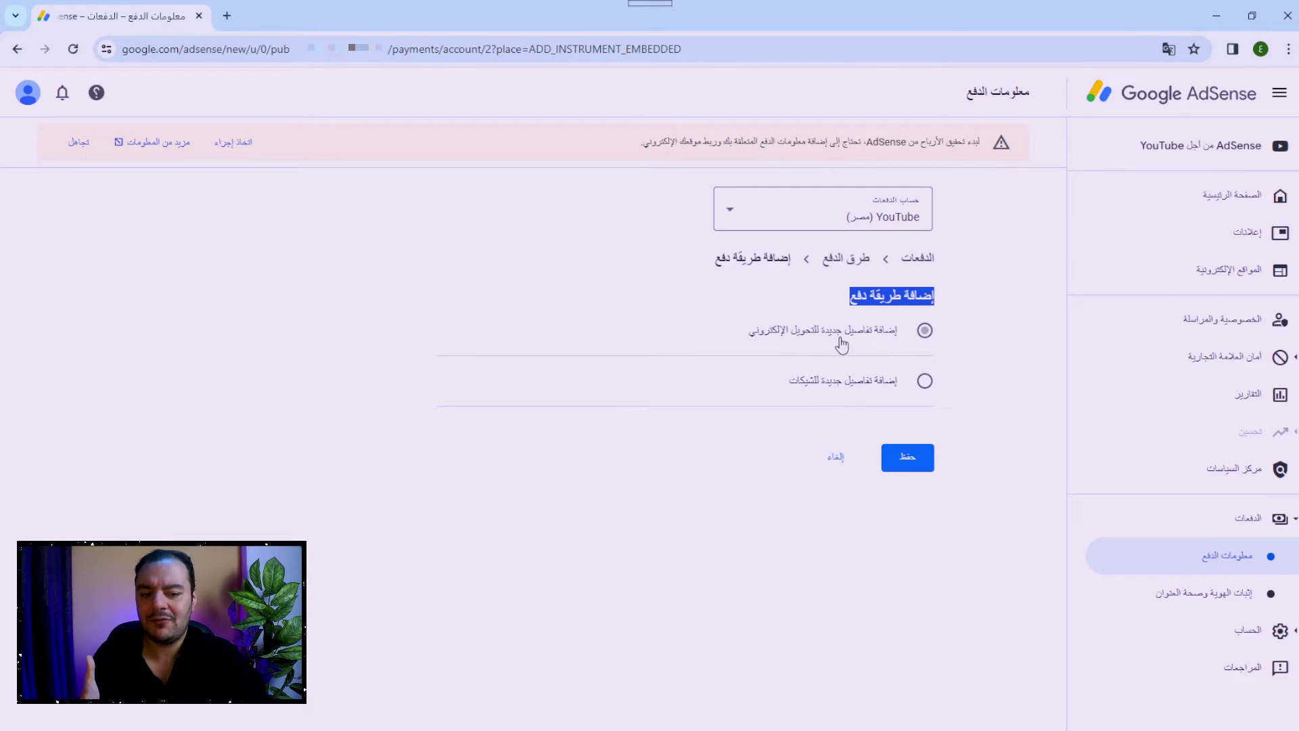
# Expand the 'Add new wire transfer details' option to reveal the empty bank-details form.
pyautogui.click(805, 343)
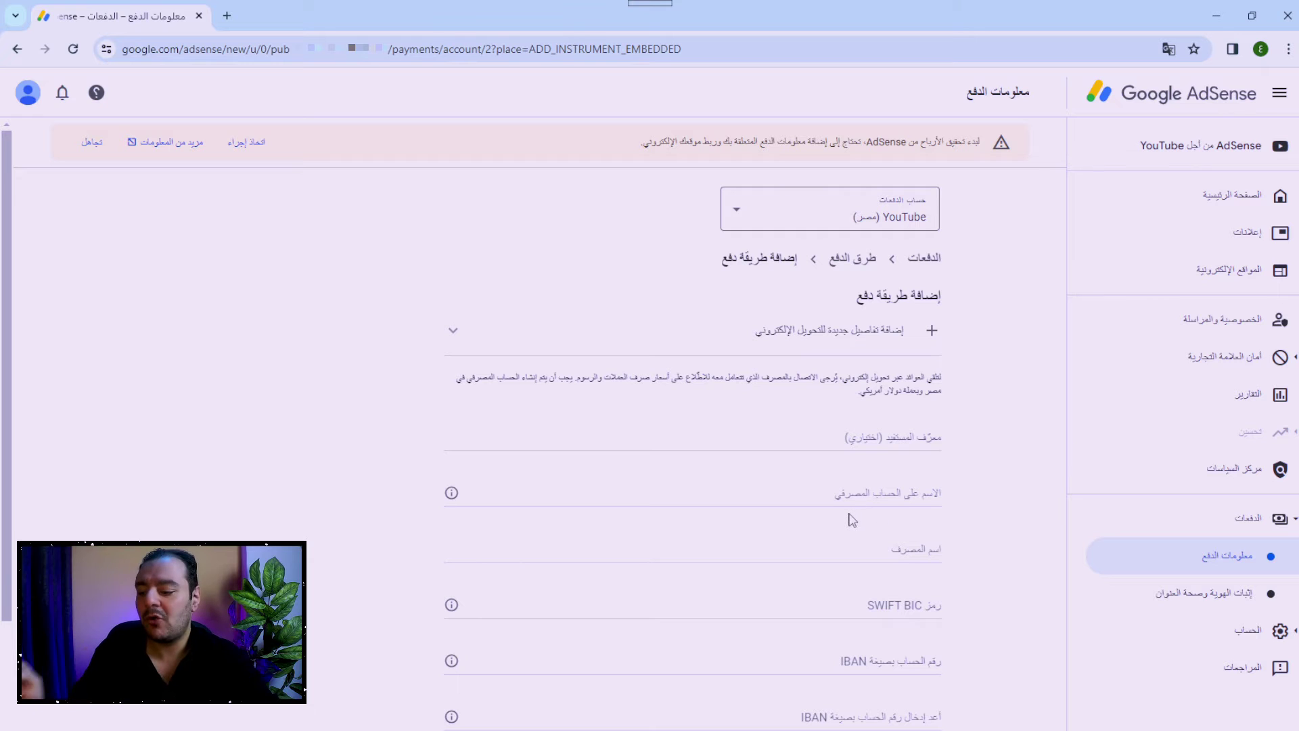
# Translate the account holder's Arabic name into English in Google Translate and copy the result.
pyautogui.hotkey('ctrl', 't')
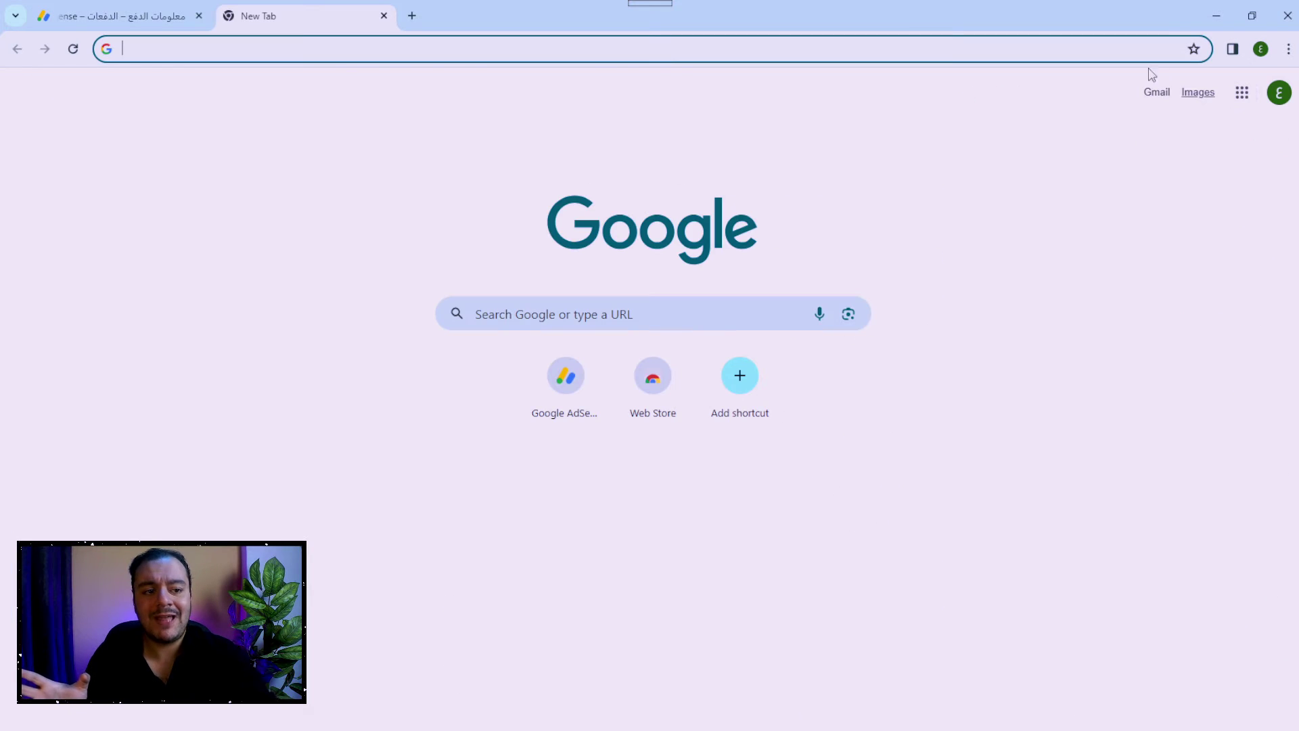
pyautogui.click(1245, 103)
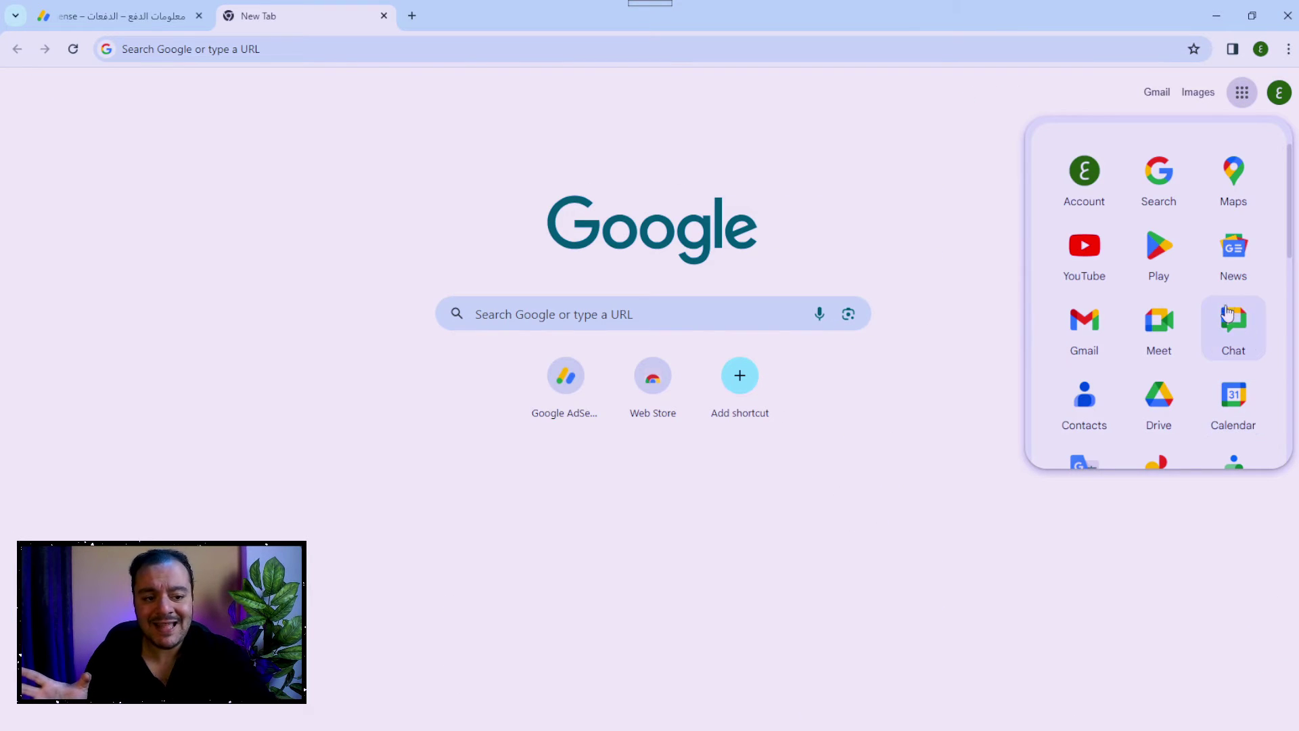
pyautogui.scroll(-1, 1098, 409)
pyautogui.click(1098, 409)
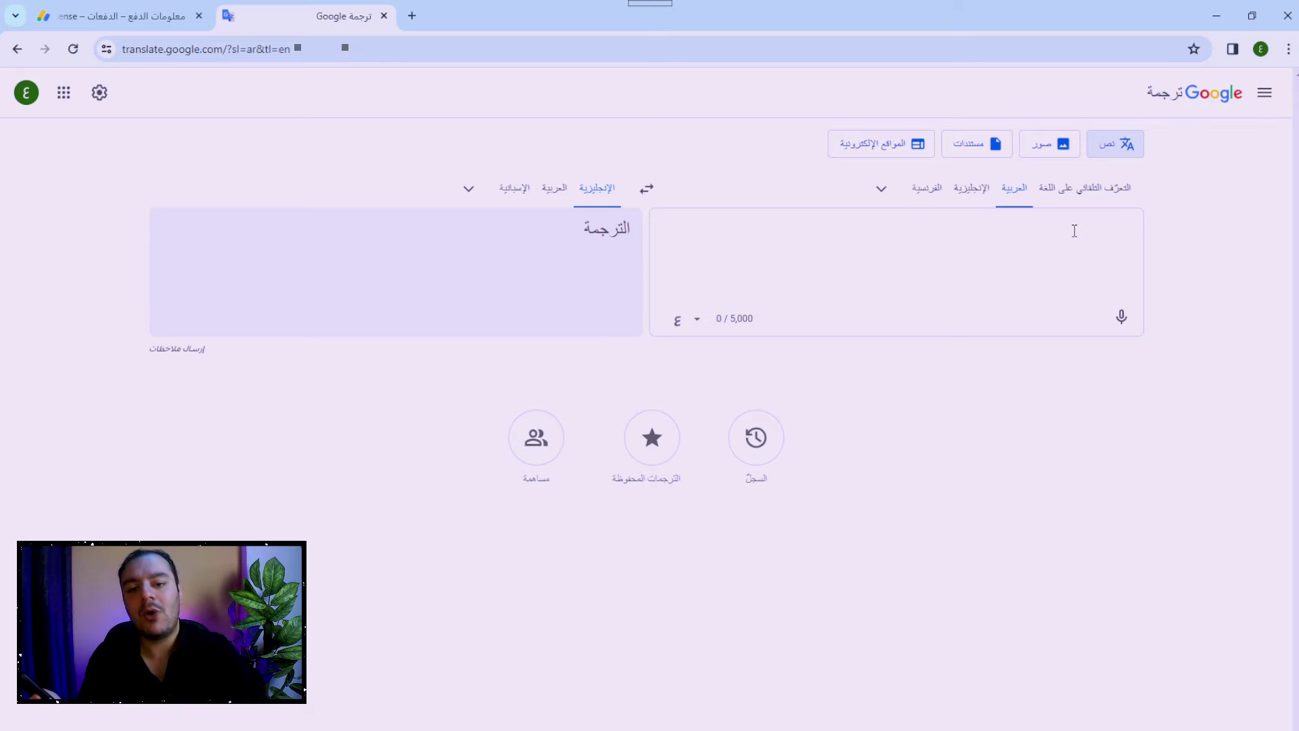
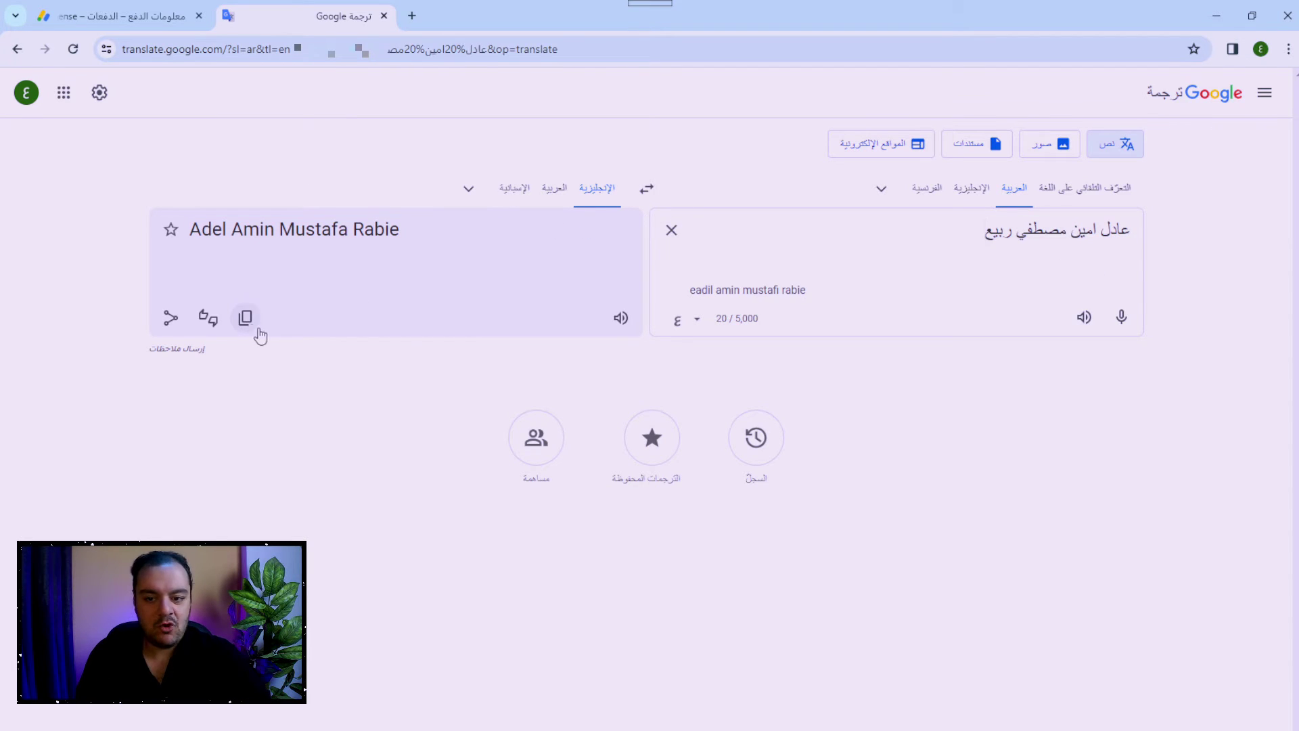
pyautogui.click(245, 317)
pyautogui.click(138, 14)
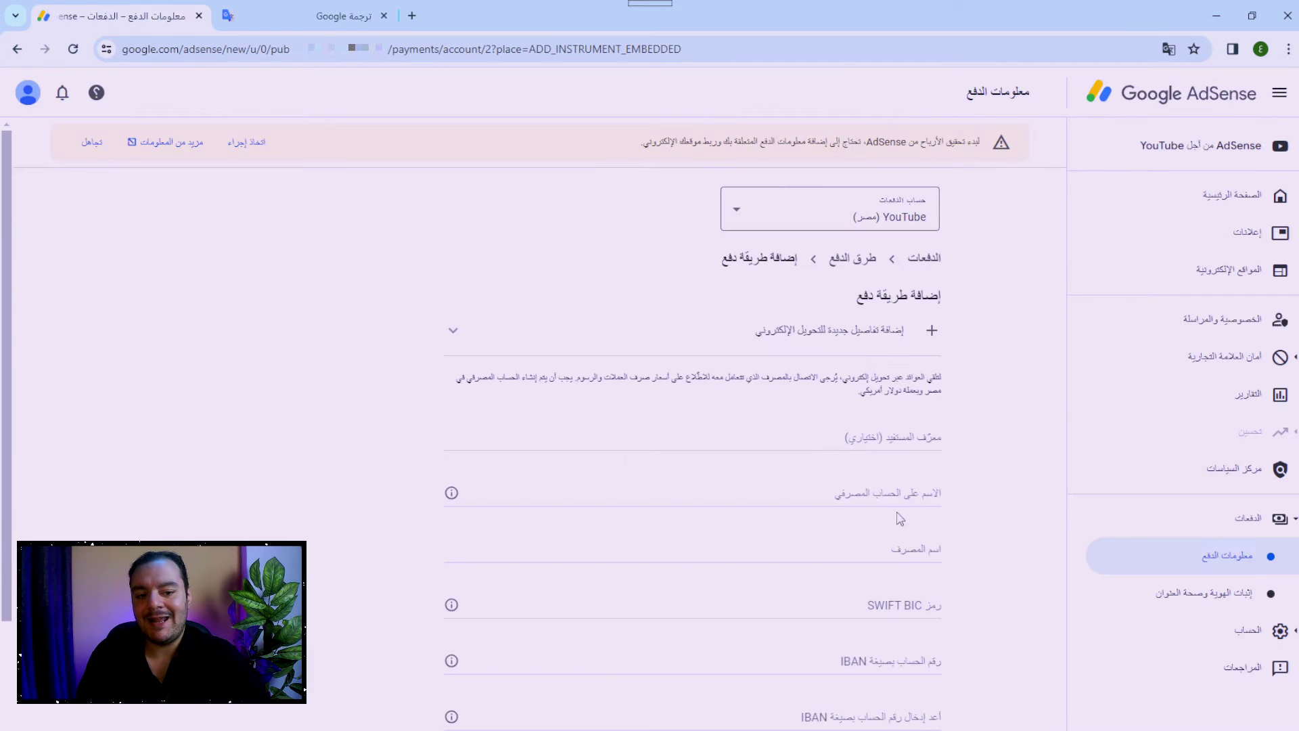
# Paste the copied English name into the account holder name field.
pyautogui.click(866, 492)
pyautogui.rightClick(868, 496)
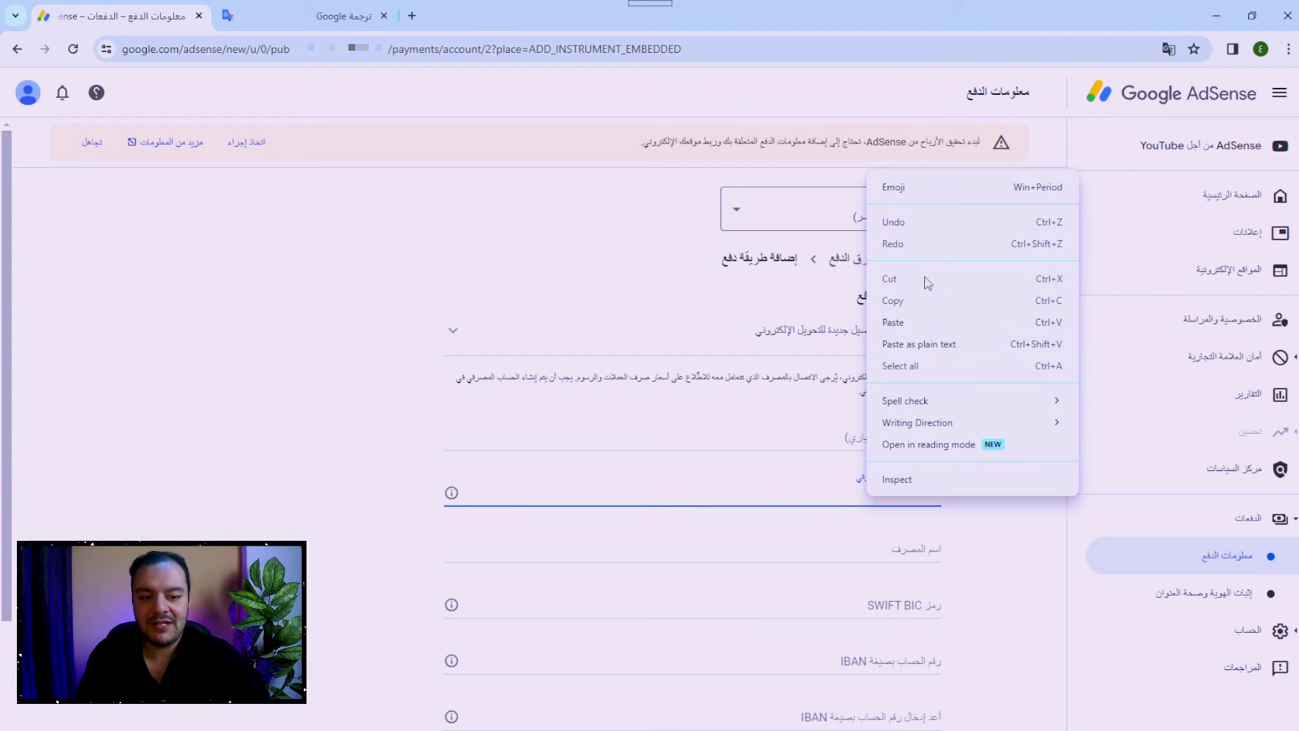
pyautogui.click(891, 326)
pyautogui.click(985, 551)
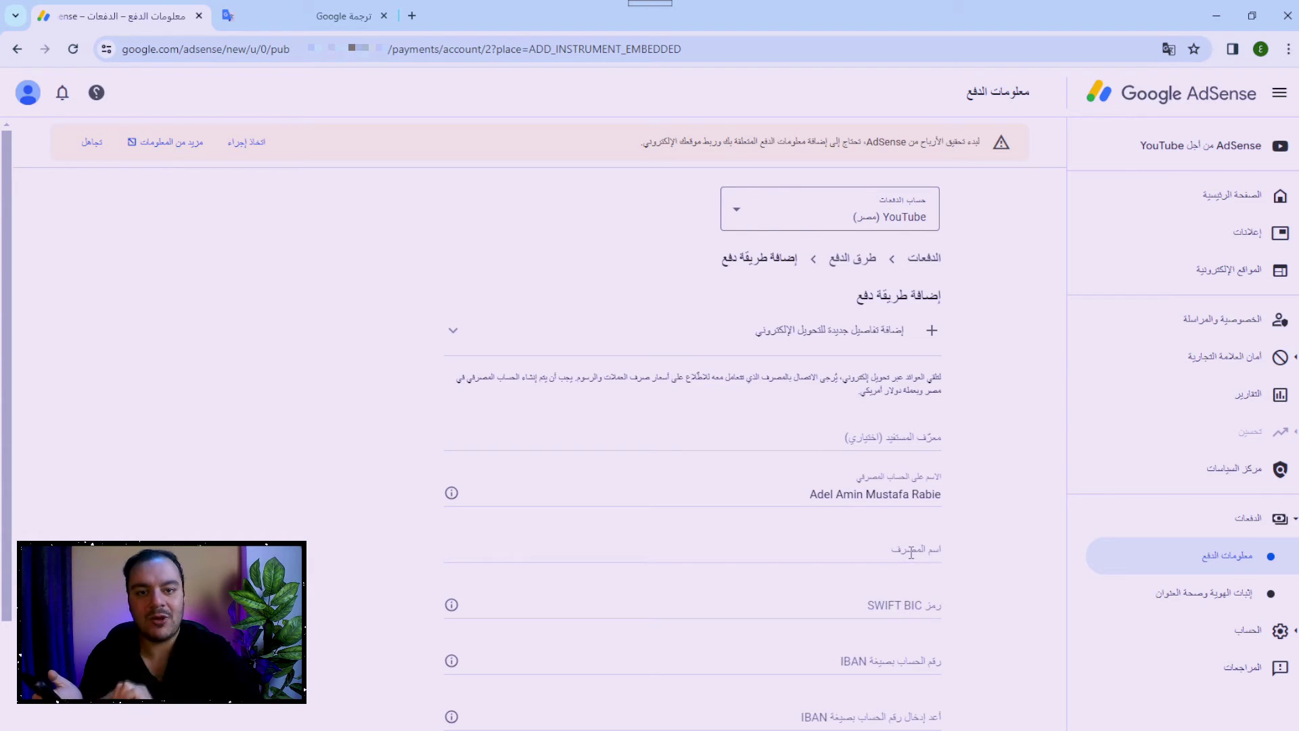
# Paste BANQUE MISR into the bank name field.
pyautogui.click(912, 553)
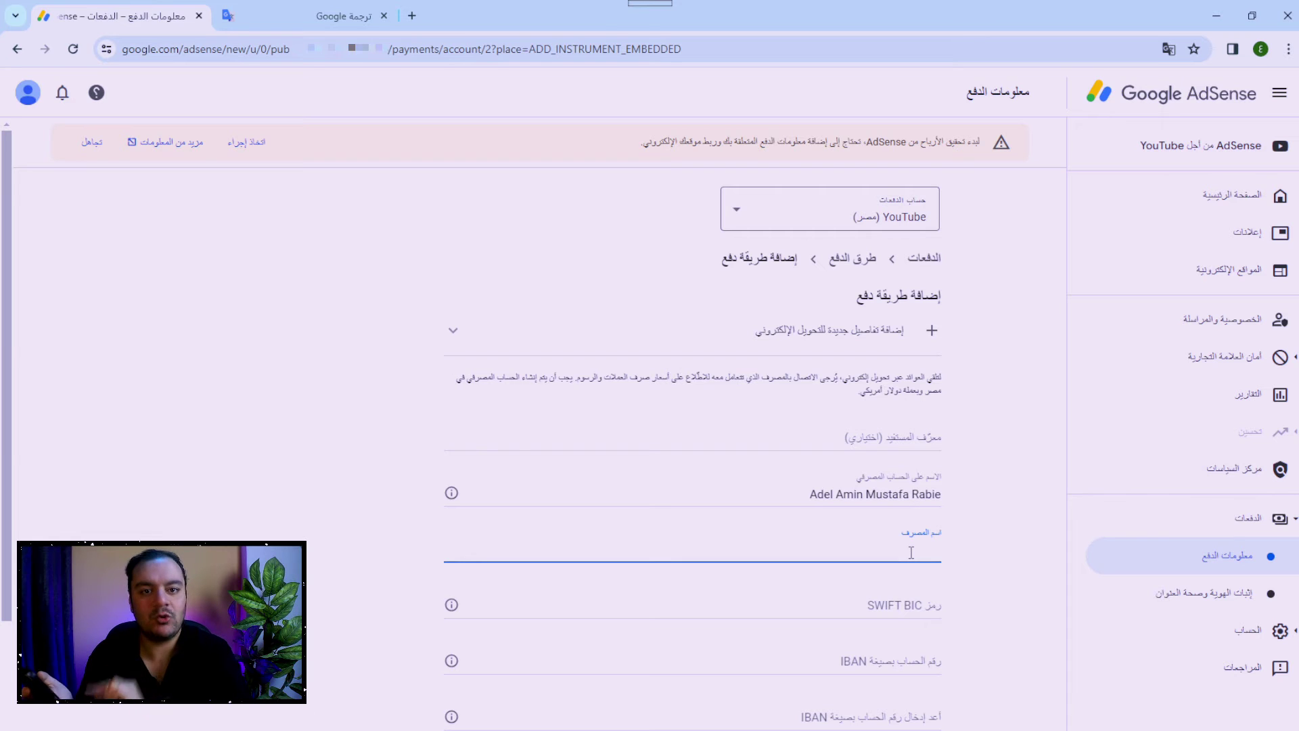
pyautogui.hotkey('ctrl', 'v')
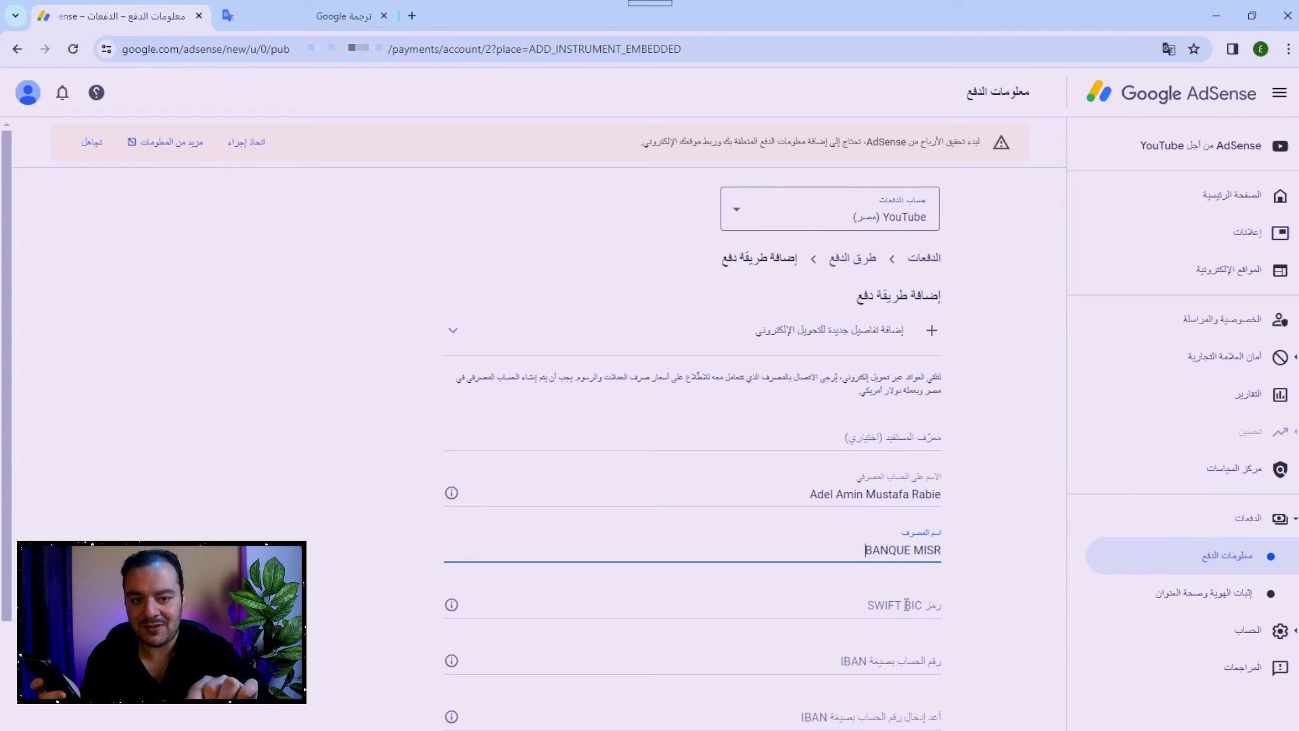
# Paste the SWIFT code and trim its trailing characters so the field reads BMISEGCX.
pyautogui.click(907, 605)
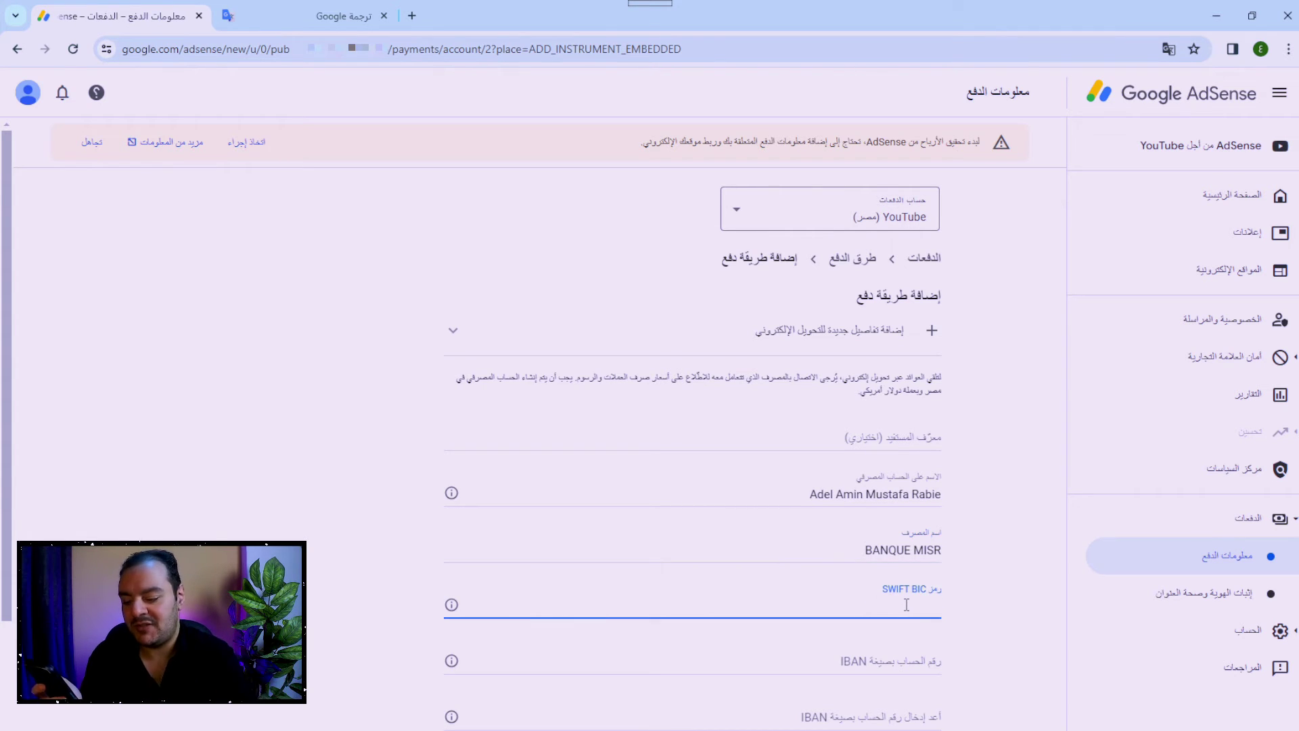
pyautogui.write('BMISEGCX140')
pyautogui.press('Tab')
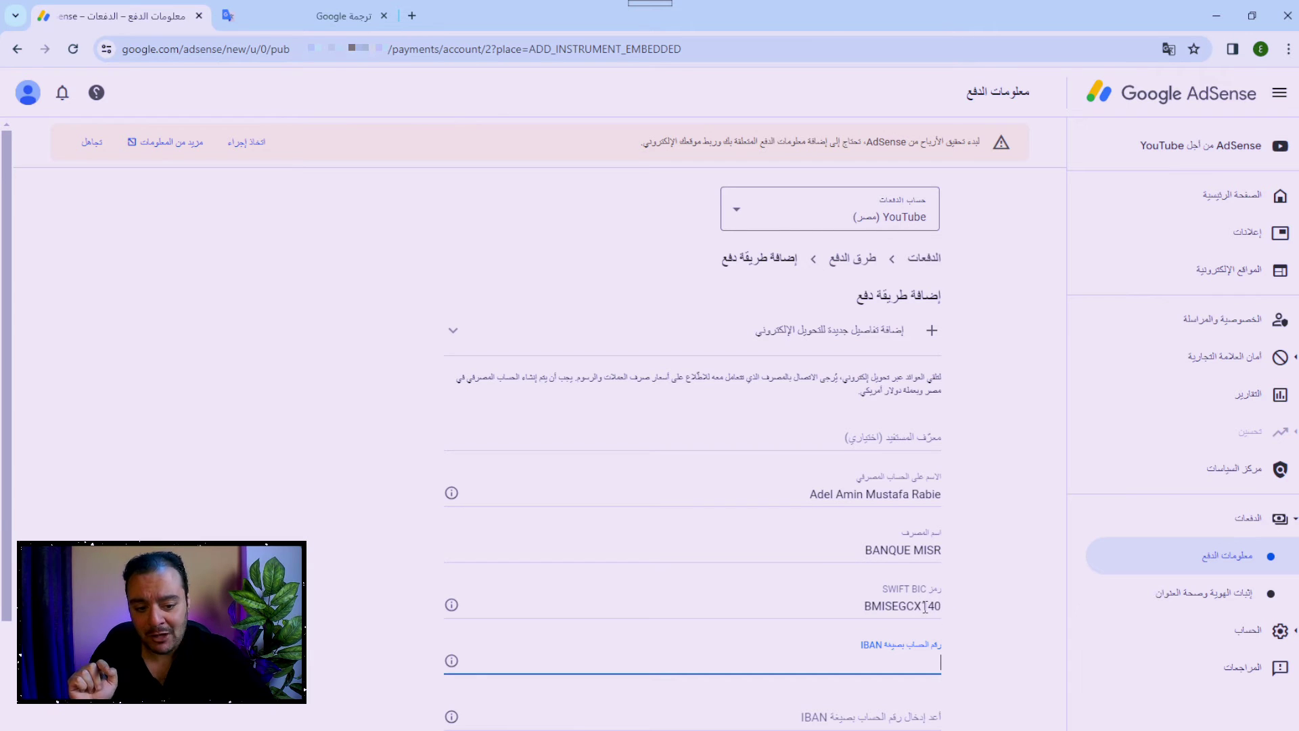
pyautogui.moveTo(922, 604); pyautogui.dragTo(950, 607)
pyautogui.write('XXX')
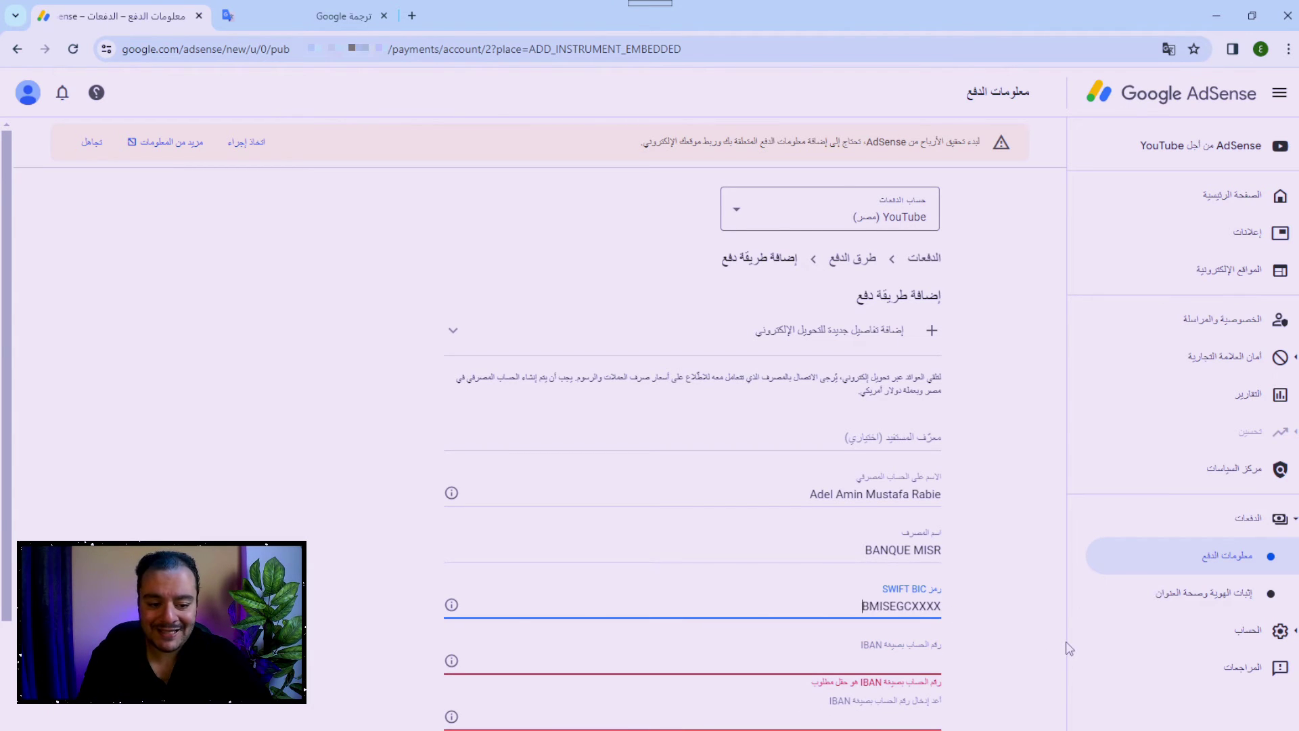
pyautogui.press('Tab')
pyautogui.moveTo(922, 604); pyautogui.dragTo(961, 607)
pyautogui.press('BackSpace')
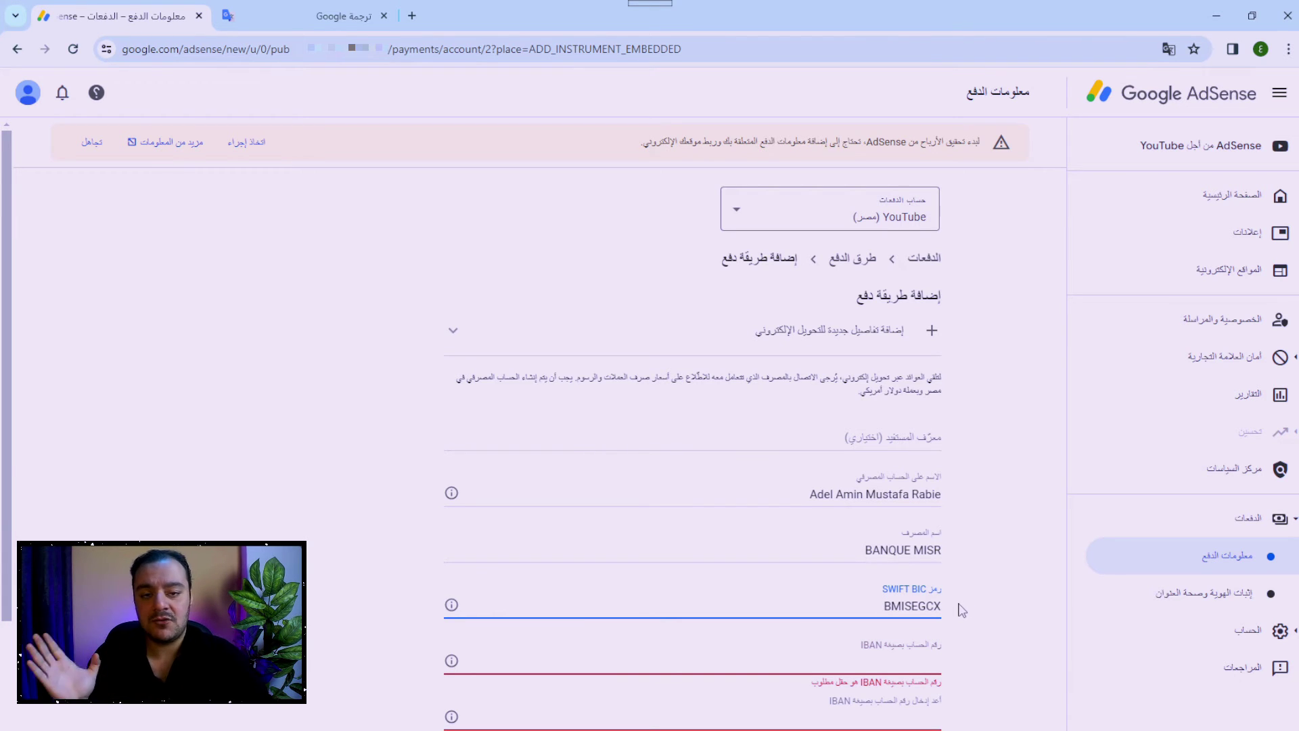
pyautogui.write('140')
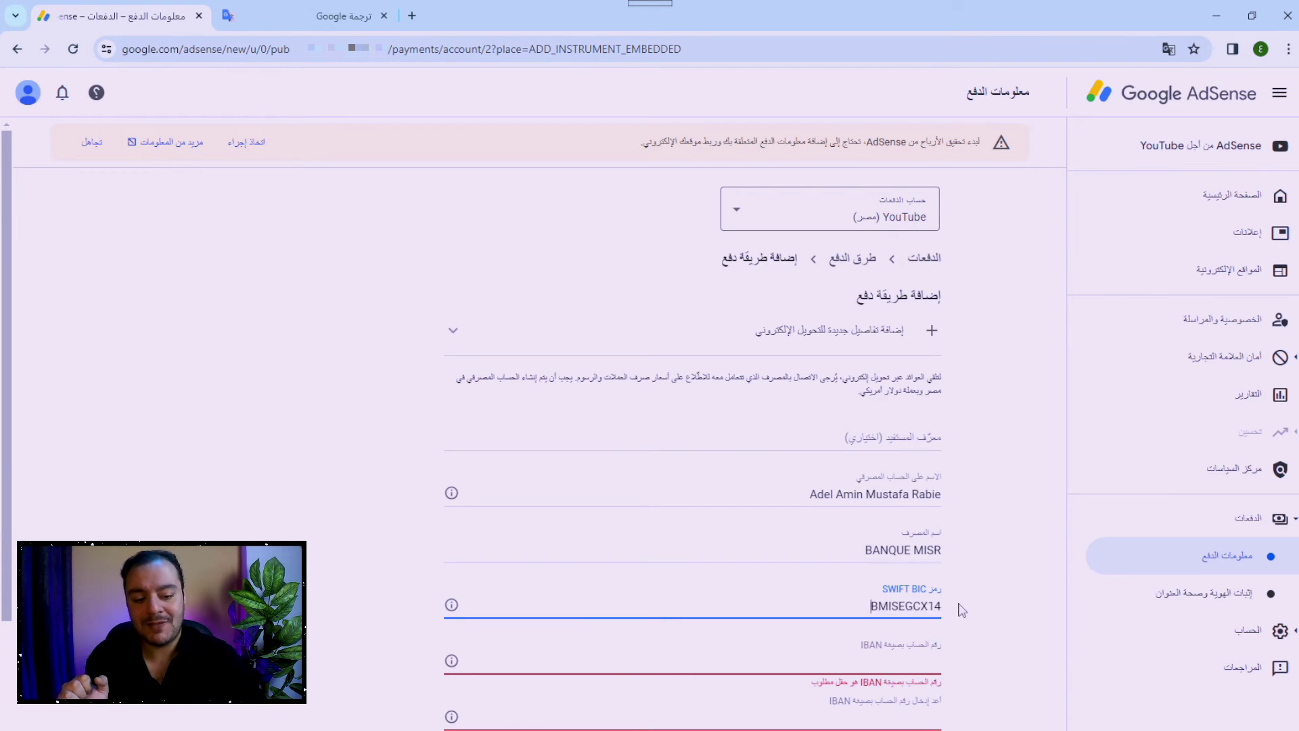
pyautogui.press('Tab')
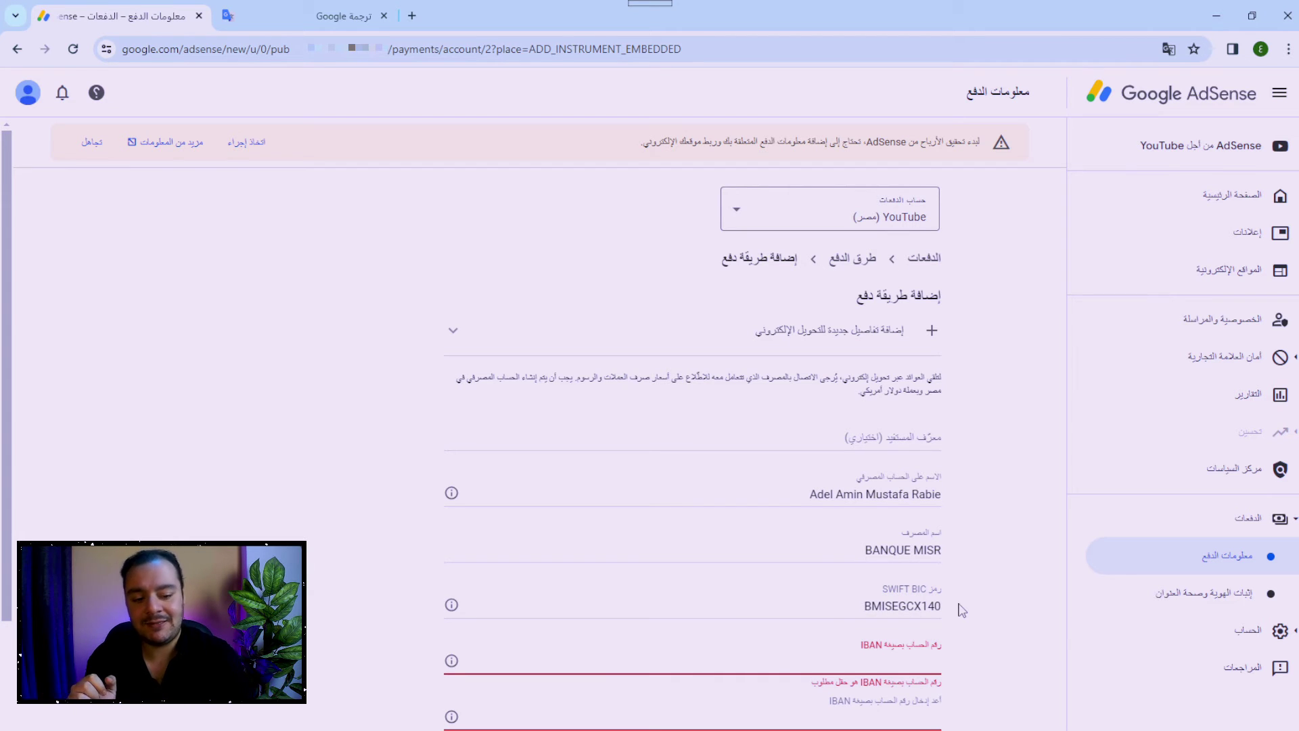
pyautogui.click(957, 609)
pyautogui.press('BackSpace')
pyautogui.press('BackSpace')
pyautogui.press('BackSpace')
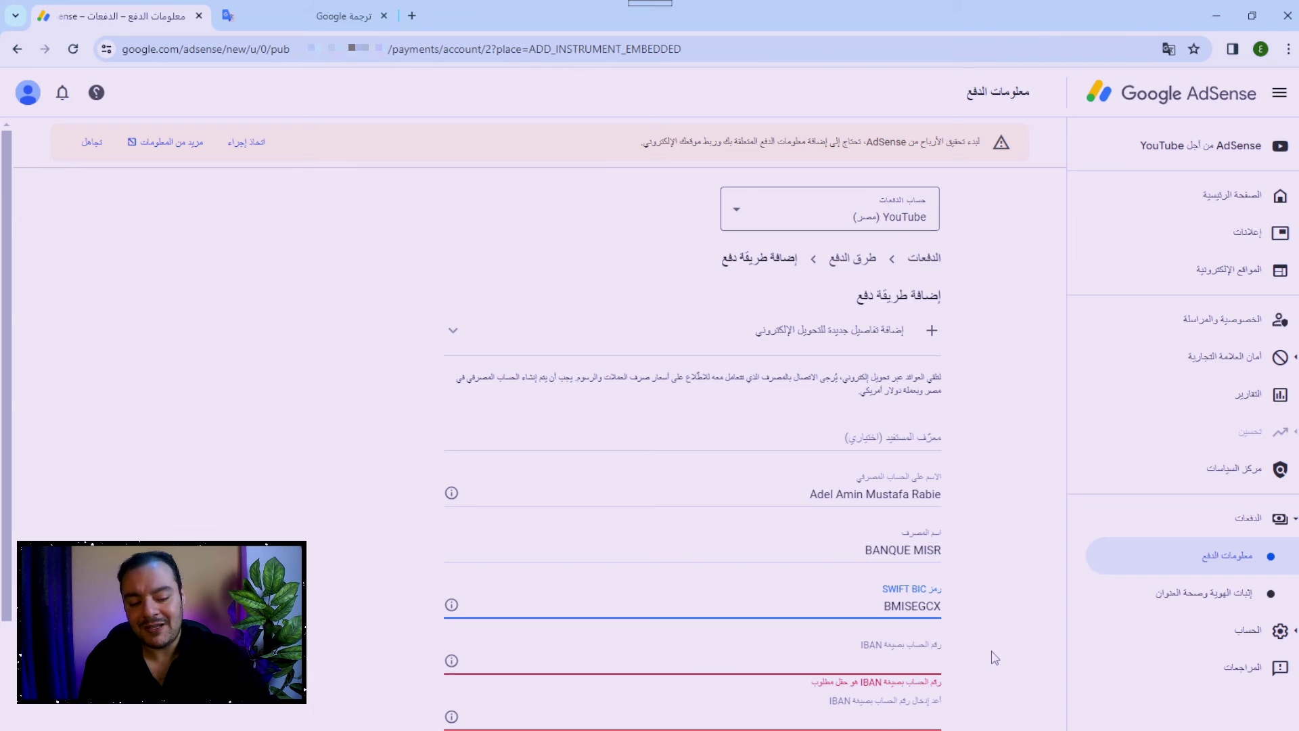
# Paste the account's IBAN number into the IBAN field.
pyautogui.scroll(-3, 961, 541)
pyautogui.click(924, 438)
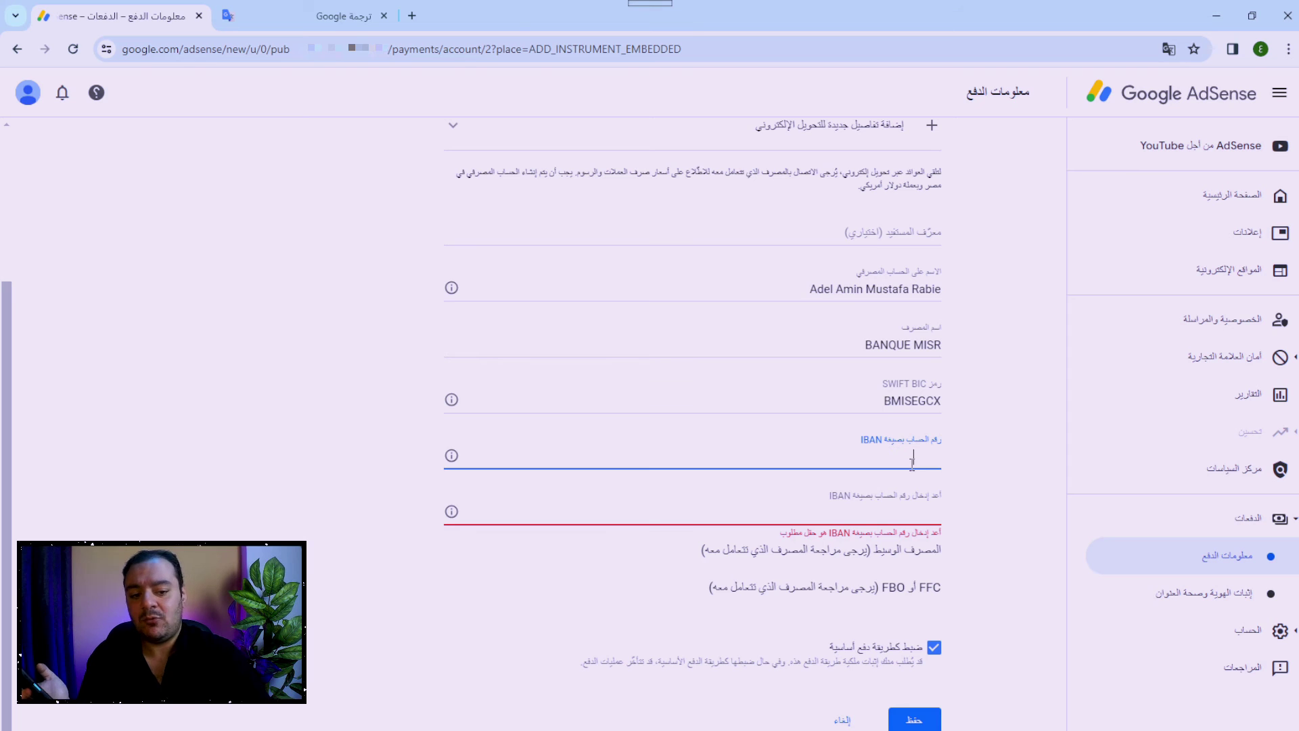
pyautogui.hotkey('ctrl', 'v')
pyautogui.press('Tab')
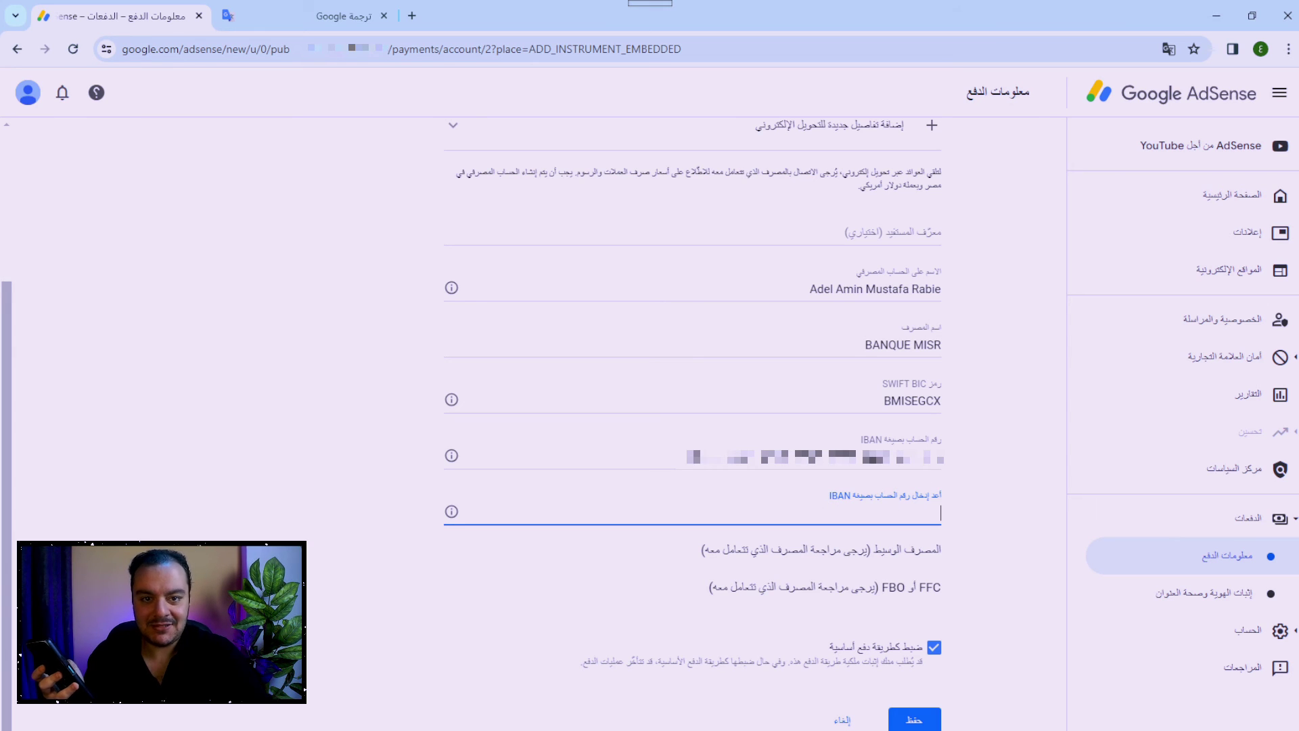
# Paste the IBAN again into the confirm-IBAN field.
pyautogui.click(887, 459)
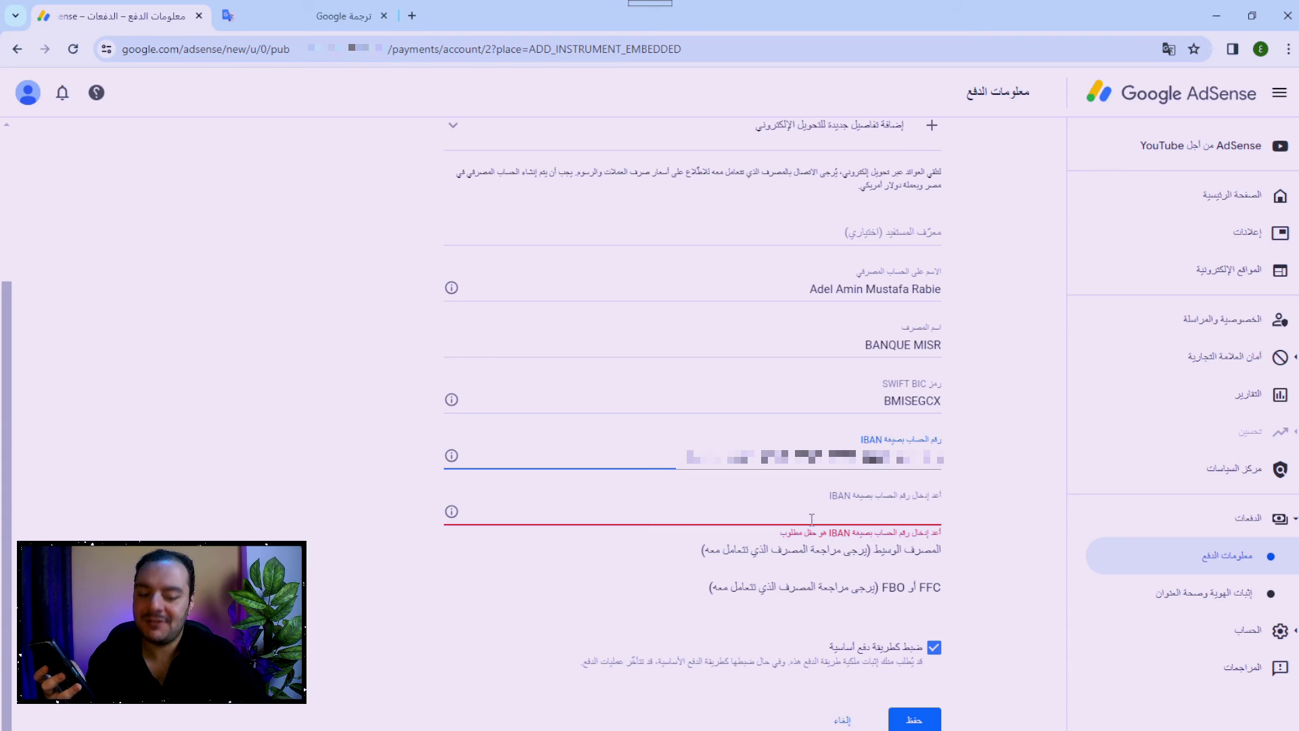
pyautogui.click(812, 516)
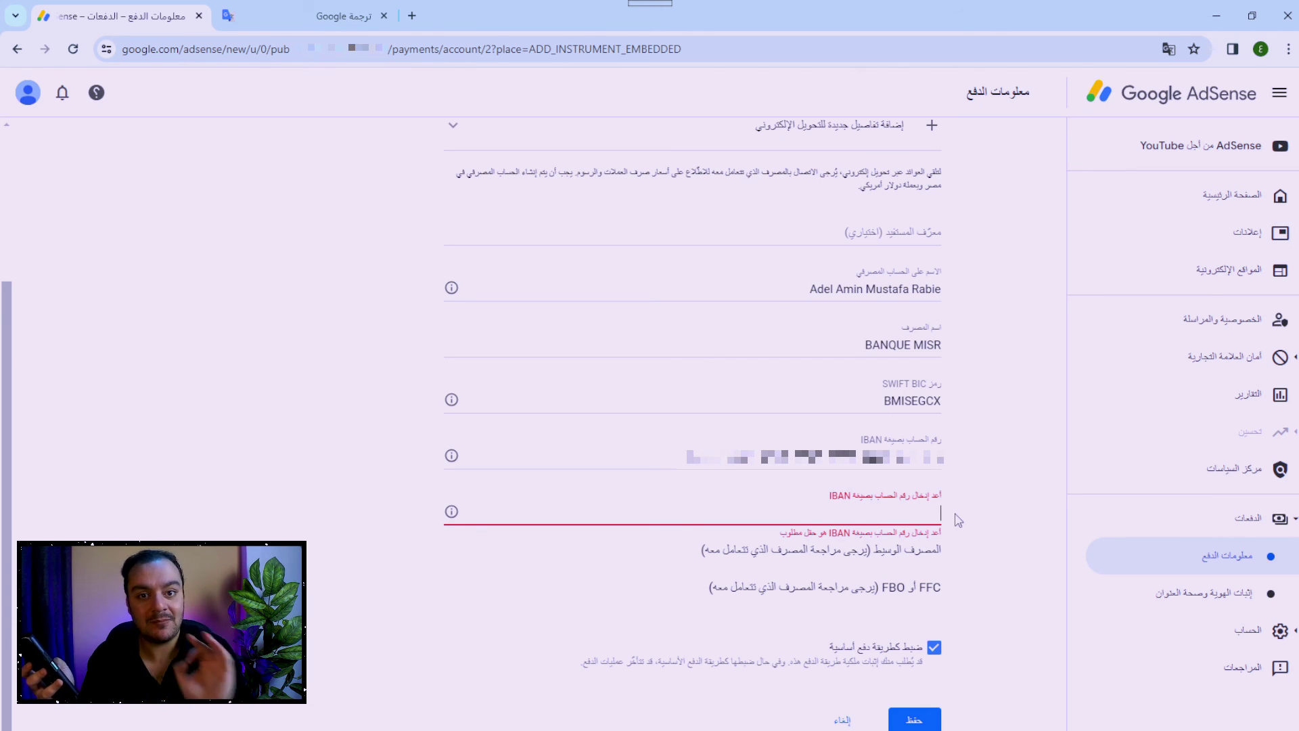
pyautogui.hotkey('ctrl', 'v')
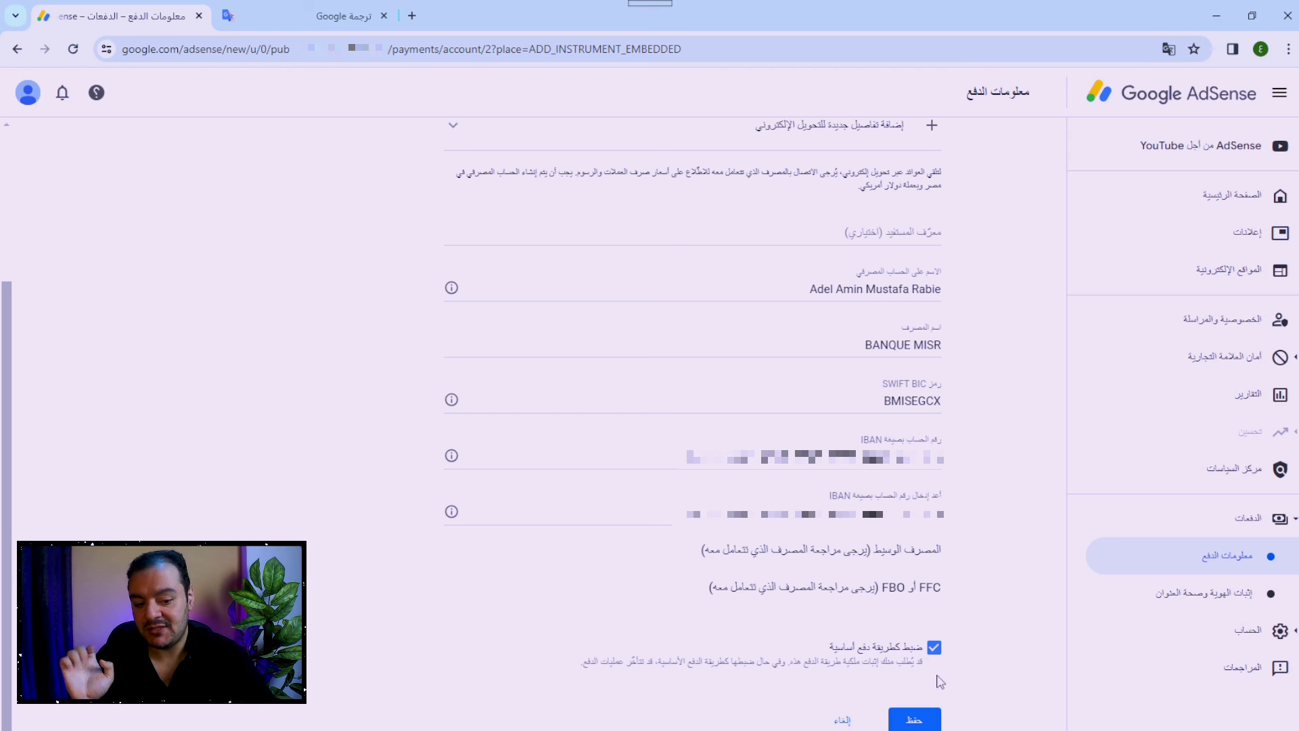
# Save the BANQUE MISR wire-transfer bank details as the payment method.
pyautogui.click(924, 720)
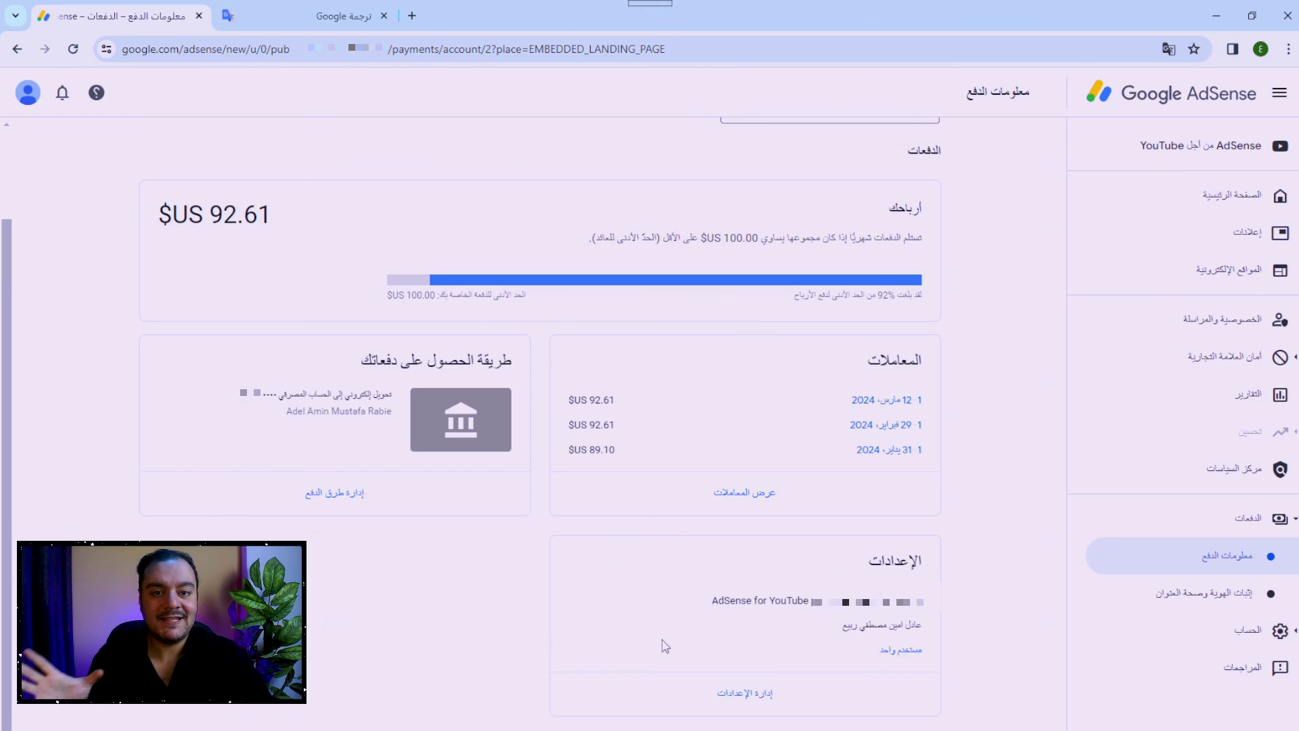